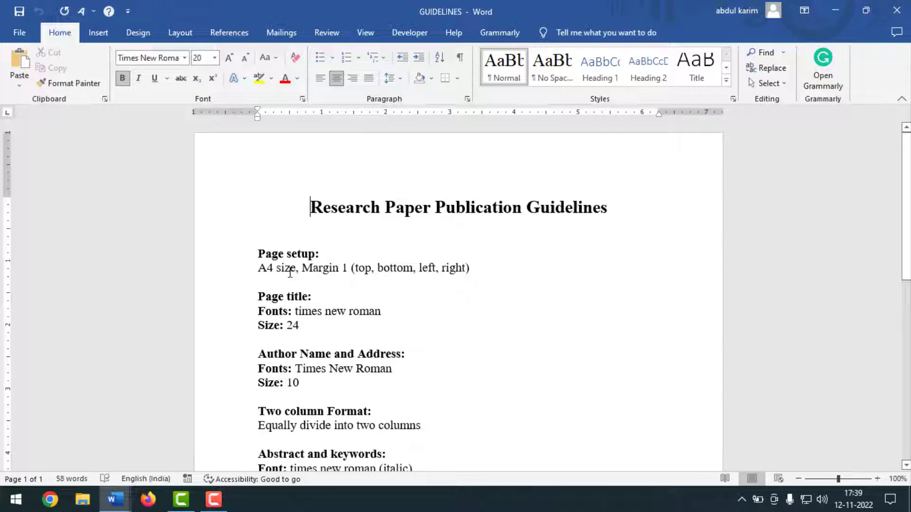
Bring up the MAIN WORK document and zoom out to view all its pages at once.
scroll(332, 322, down, 1)
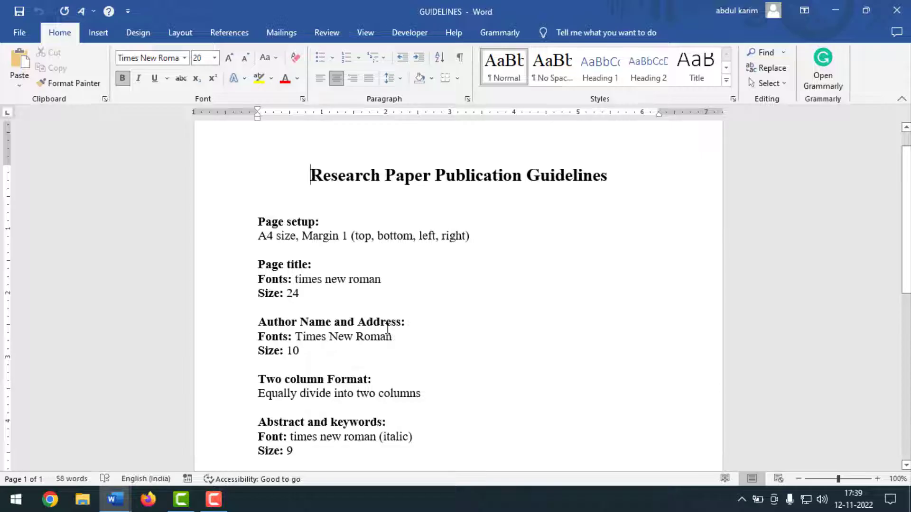
scroll(335, 375, down, 1)
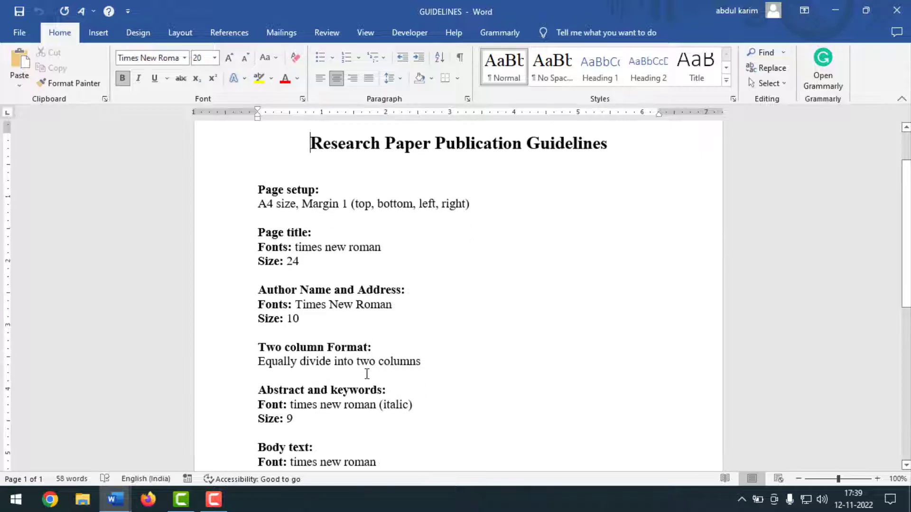
scroll(363, 373, down, 3)
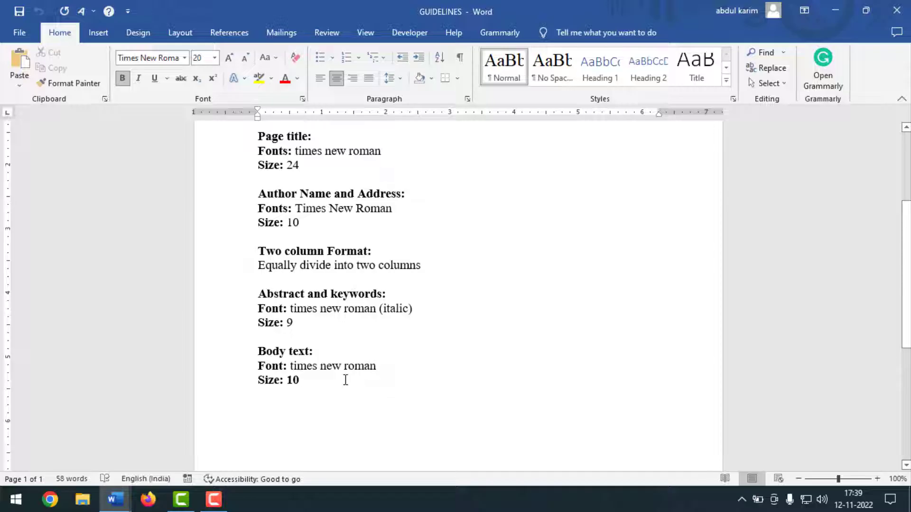
scroll(346, 380, up, 3)
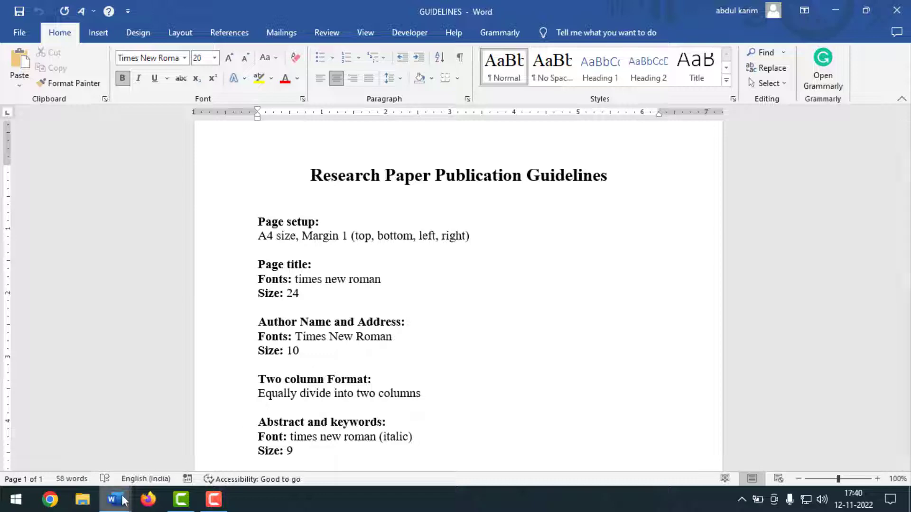
mouse_move(118, 496)
click(223, 442)
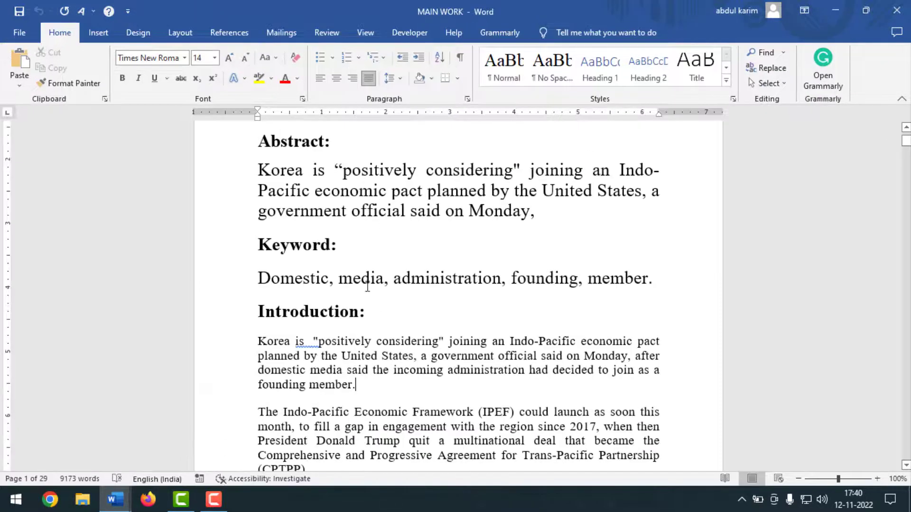
scroll(372, 285, up, 3)
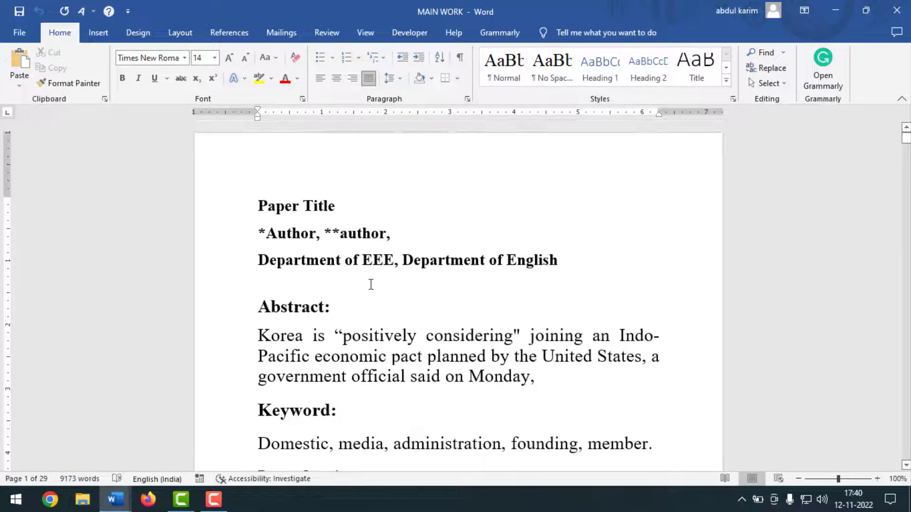
click(796, 478)
click(797, 479)
click(797, 479)
click(796, 479)
click(797, 479)
click(797, 479)
click(797, 478)
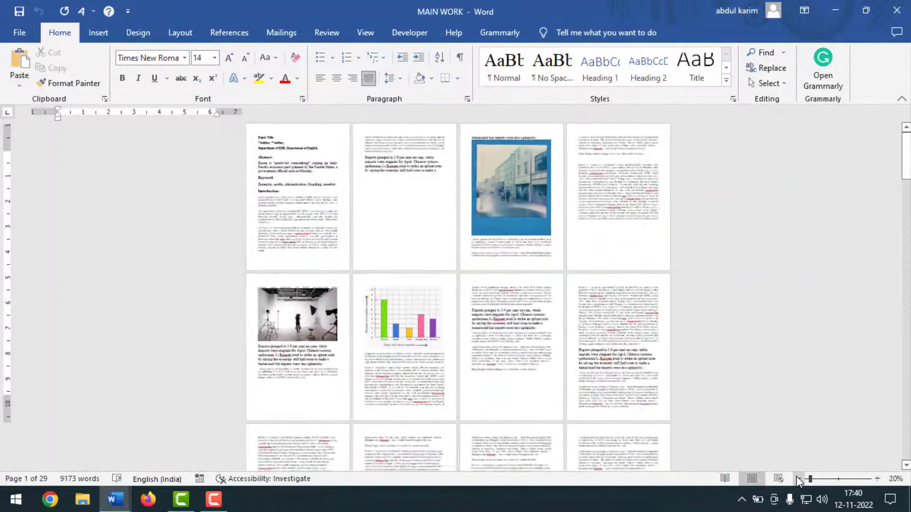
click(796, 479)
click(796, 479)
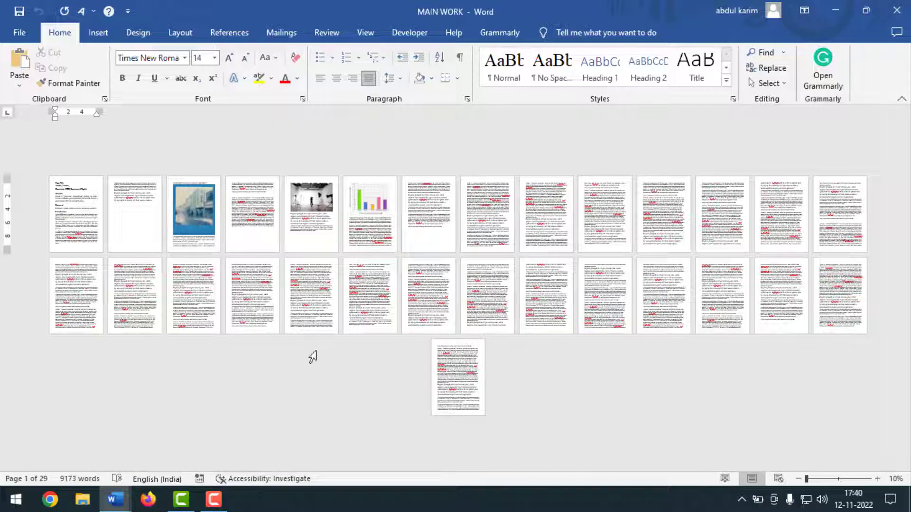
Flip between GUIDELINES and Document1, ending on the blank Document1 window.
mouse_move(115, 499)
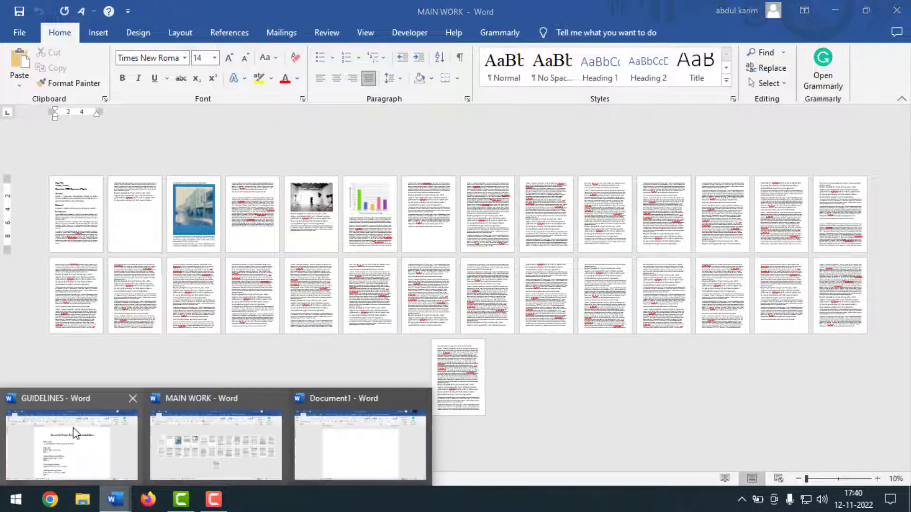
click(66, 441)
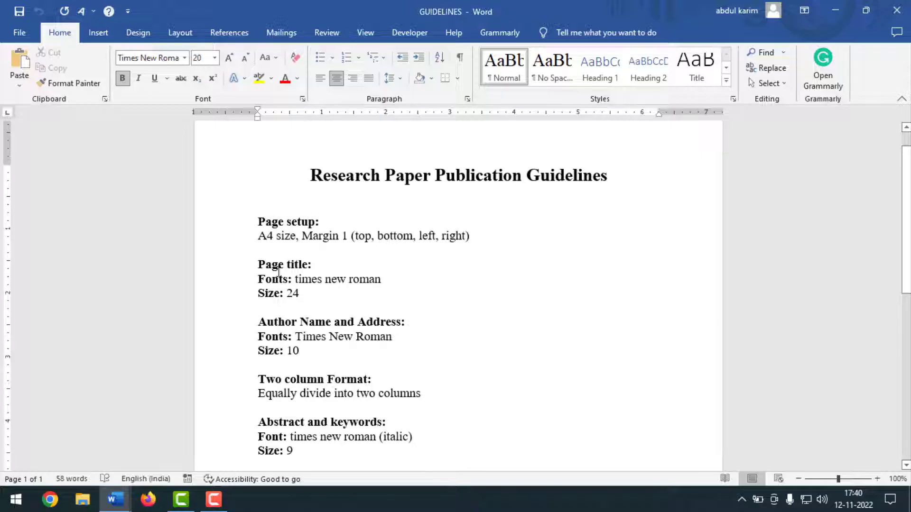
scroll(294, 273, down, 5)
scroll(307, 335, up, 4)
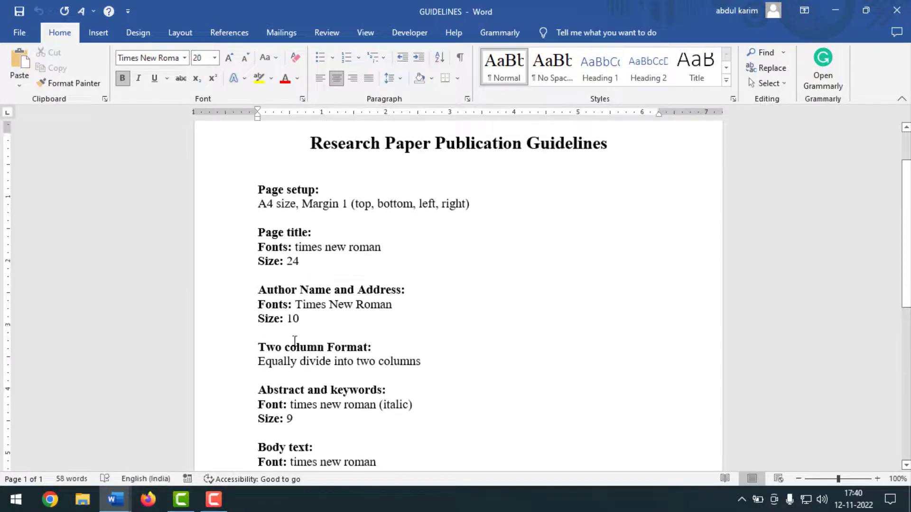
mouse_move(124, 496)
click(336, 443)
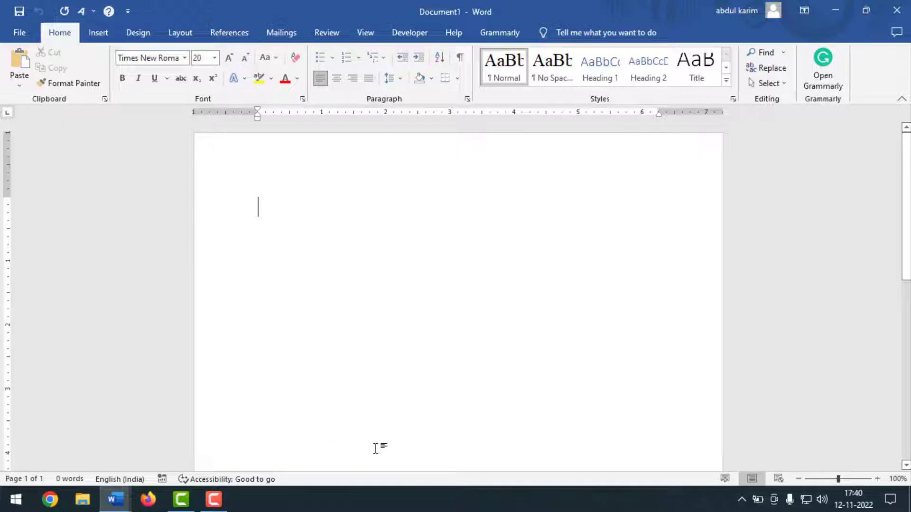
mouse_move(116, 499)
click(97, 443)
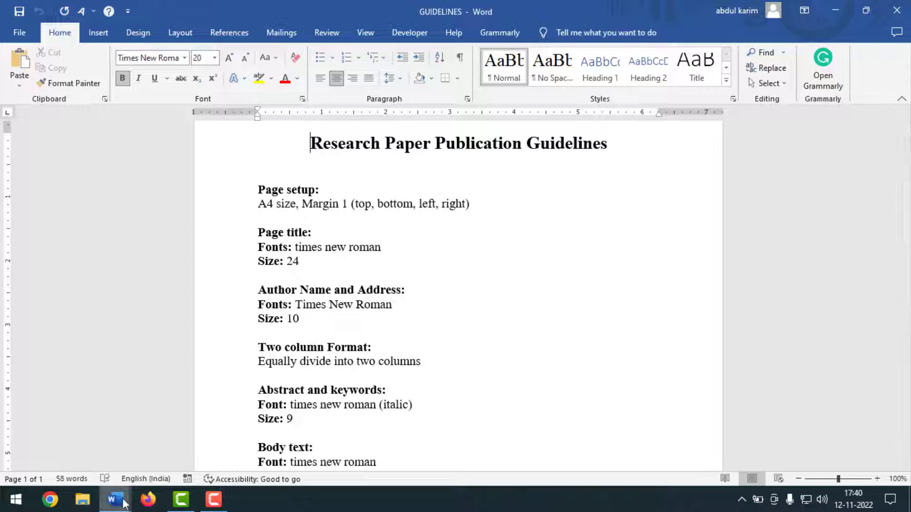
mouse_move(115, 499)
click(337, 444)
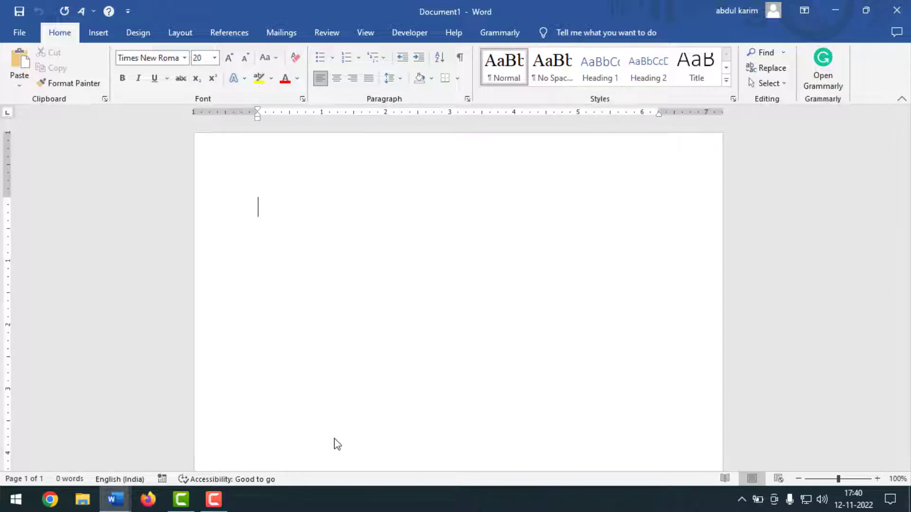
In Page Setup, keep 1" margins on all sides and set the paper size to A4.
key(alt)
key(p)
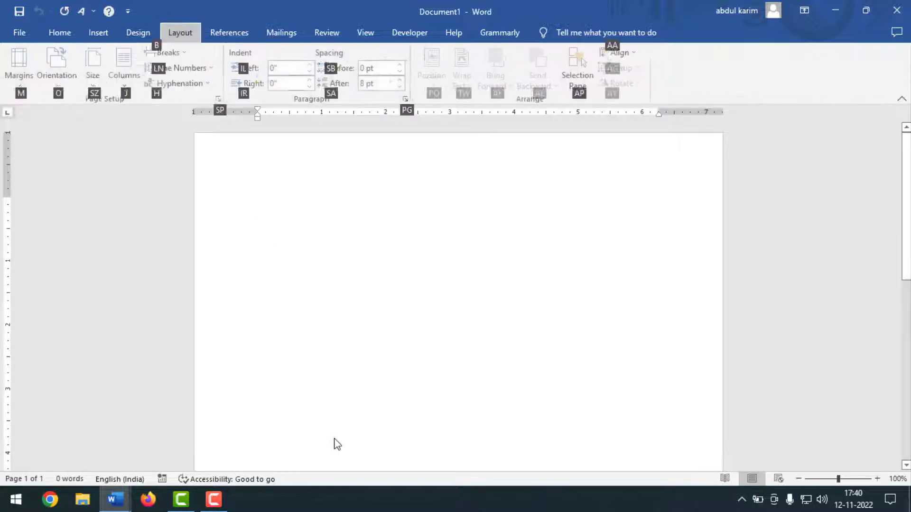
key(alt)
key(alt+p)
key(s)
key(p)
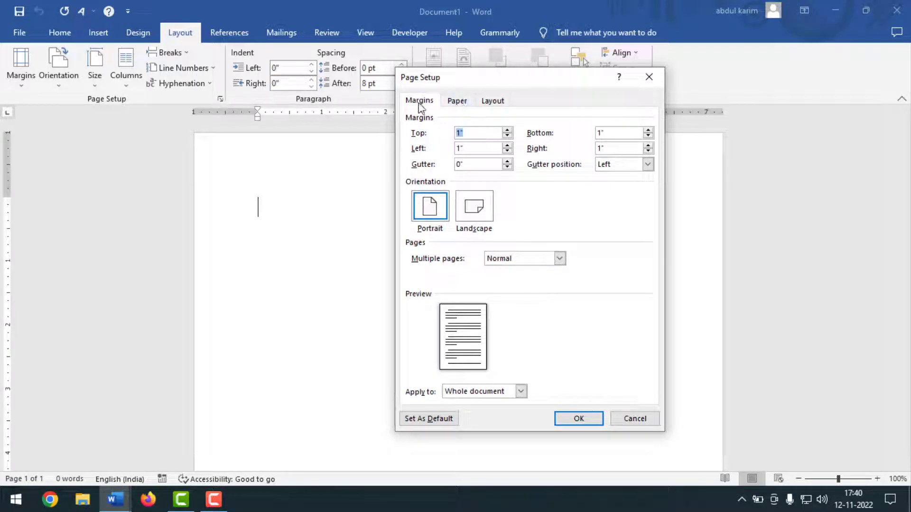
click(473, 132)
click(455, 101)
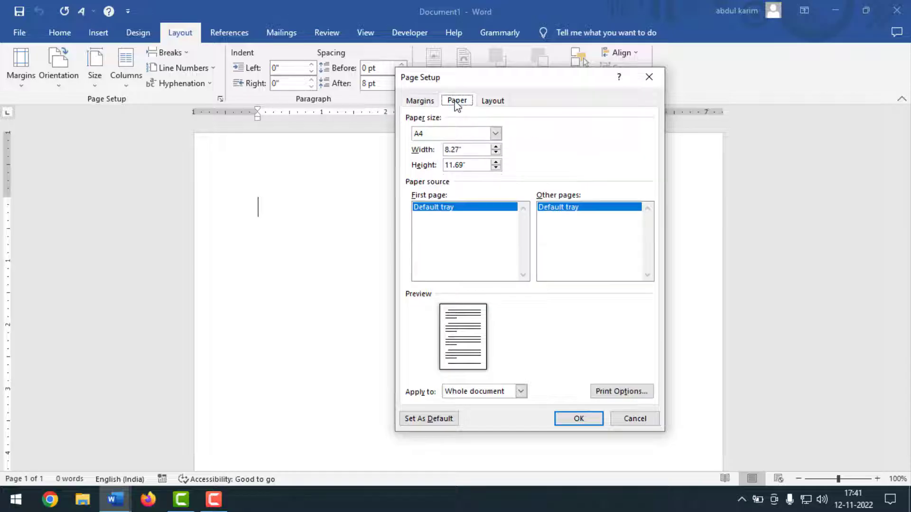
click(496, 133)
click(434, 180)
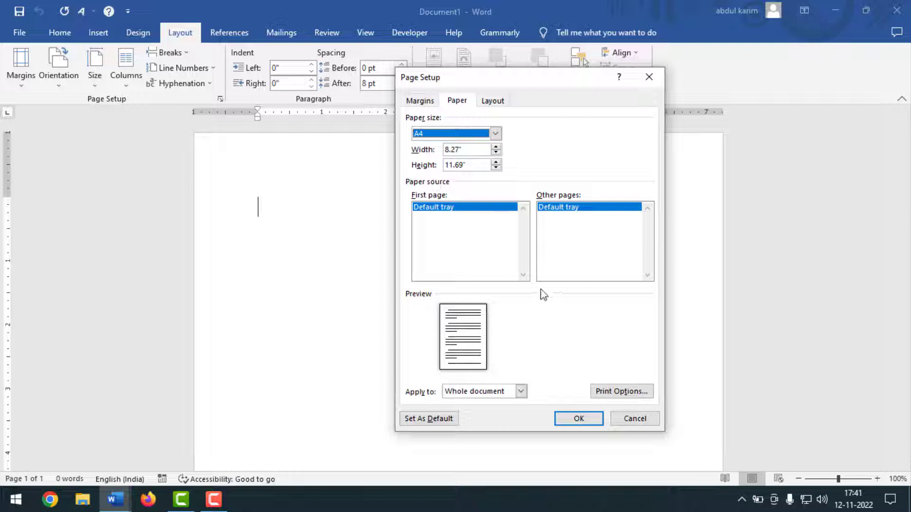
click(575, 420)
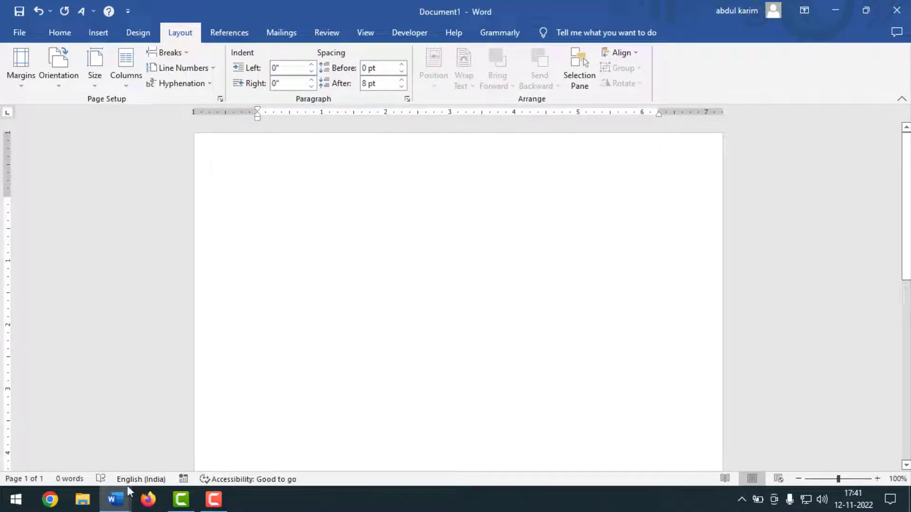
click(115, 499)
Switch to MAIN WORK and zoom in until its title page is readable.
click(95, 462)
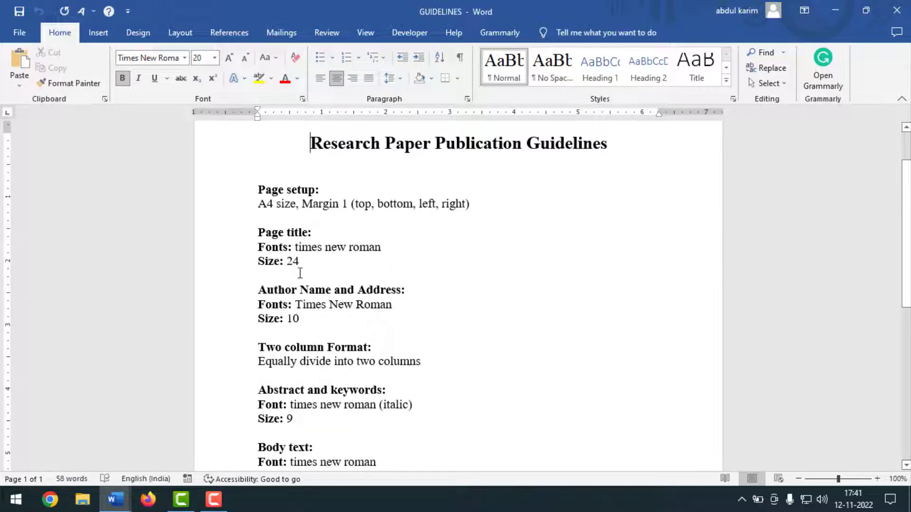
mouse_move(116, 499)
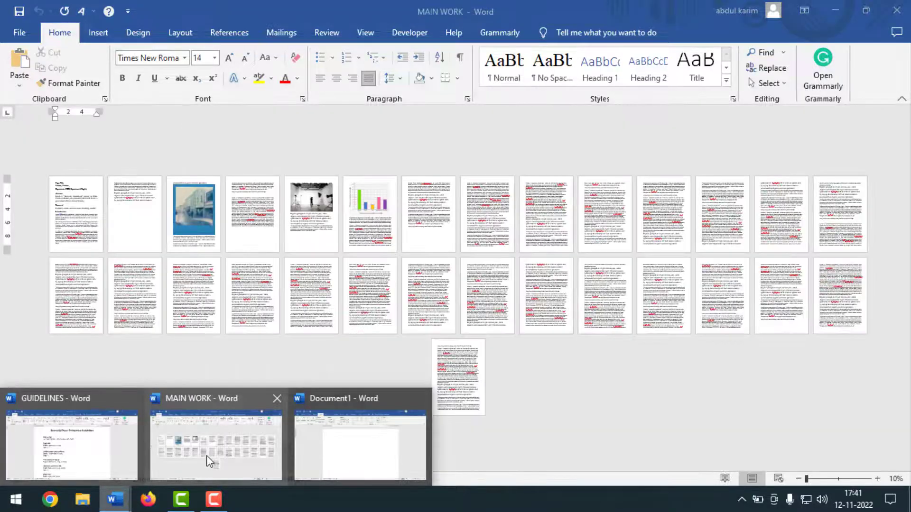
click(207, 458)
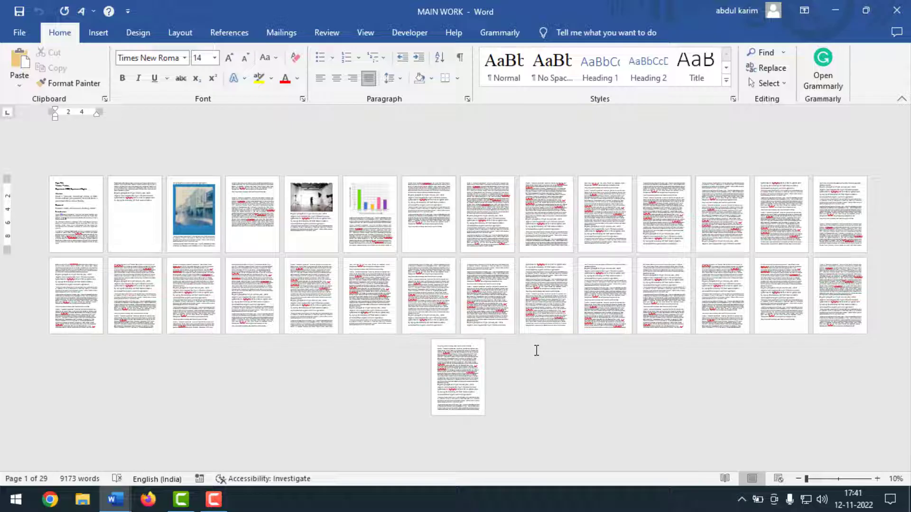
click(876, 479)
click(876, 479)
click(876, 479)
click(876, 479)
click(876, 480)
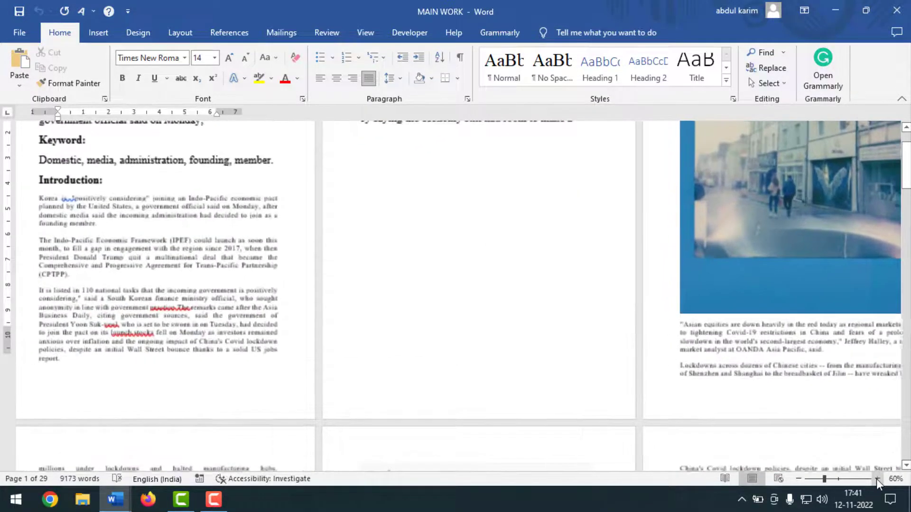
click(875, 479)
click(876, 479)
click(876, 479)
click(876, 480)
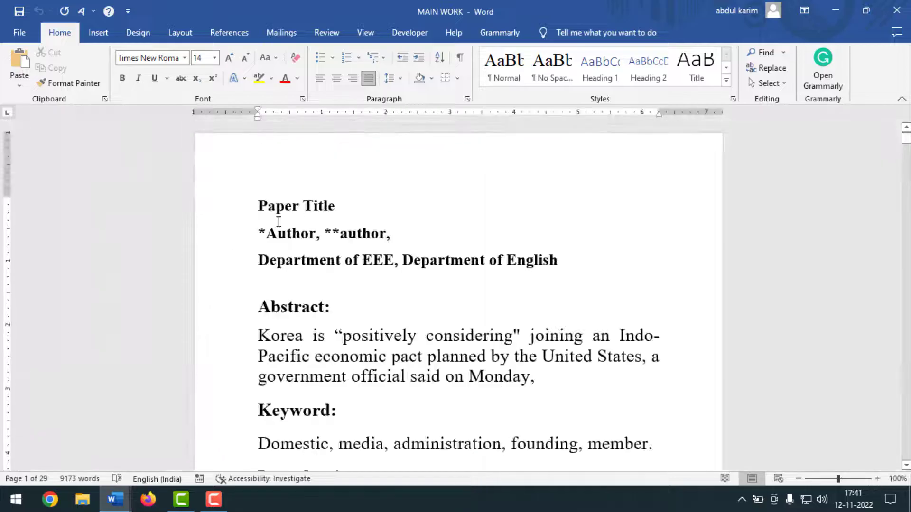
Copy the 'Paper Title' line and return to the blank Document1.
drag(257, 205, 359, 205)
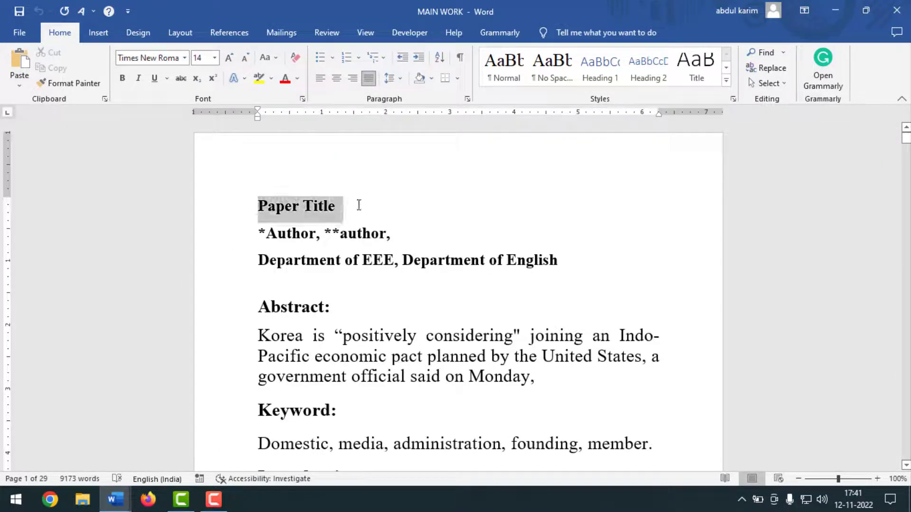
right_click(312, 204)
click(352, 255)
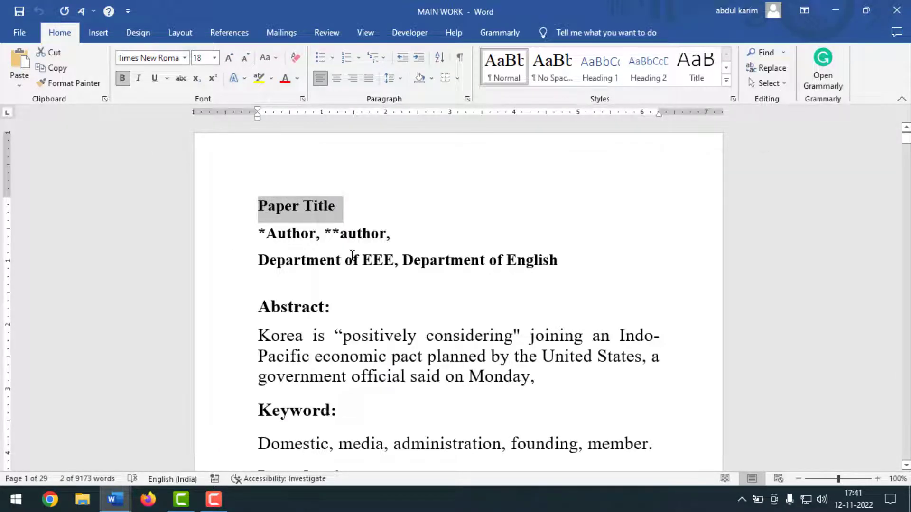
mouse_move(115, 499)
click(327, 457)
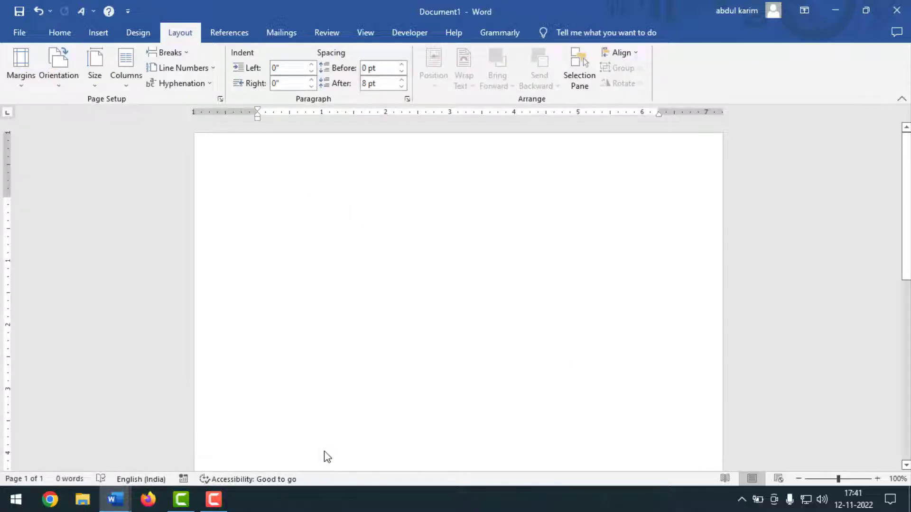
Paste the bold 'Paper Title' line into Document1, then bring GUIDELINES forward.
key(ctrl+v)
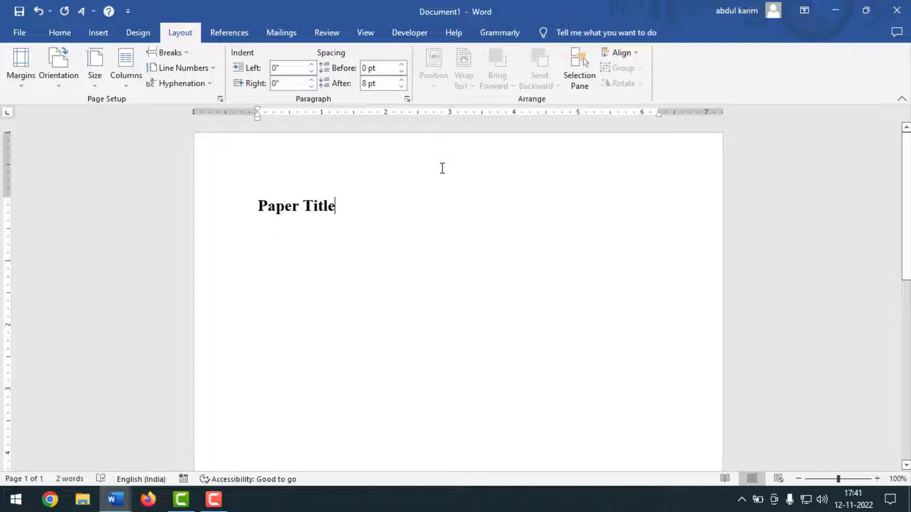
mouse_move(121, 496)
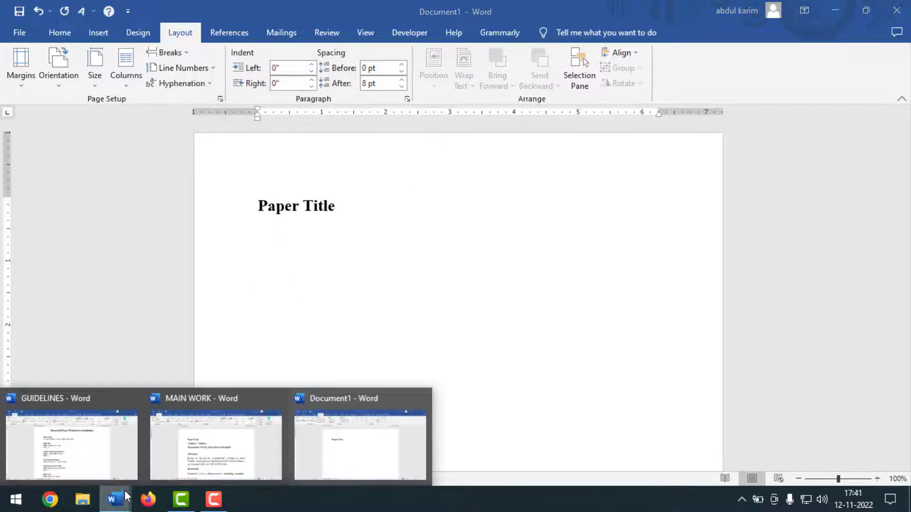
click(85, 462)
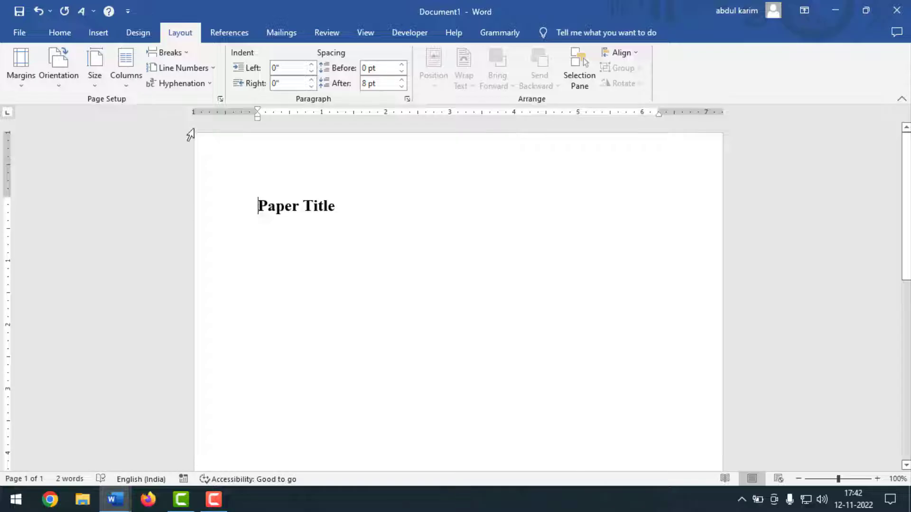
Make the Paper Title 24 pt and centre it.
click(68, 35)
triple_click(289, 199)
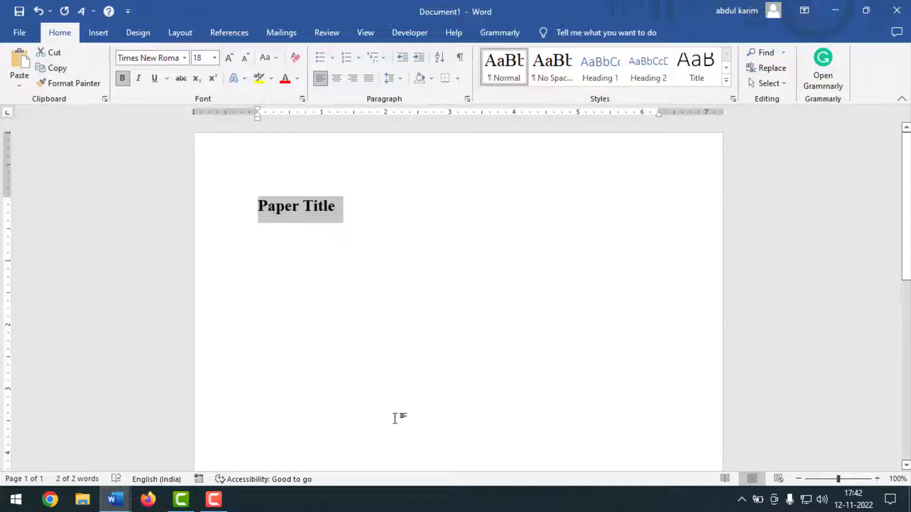
click(214, 58)
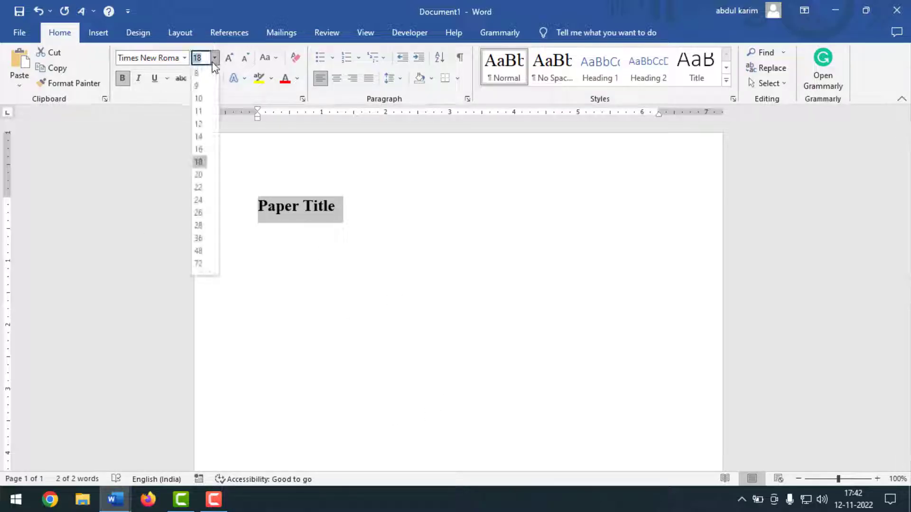
click(198, 199)
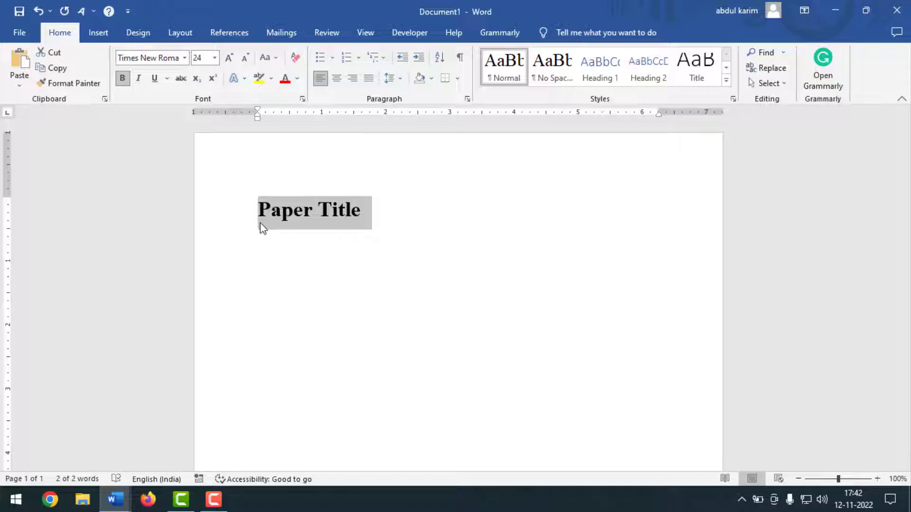
key(ctrl+e)
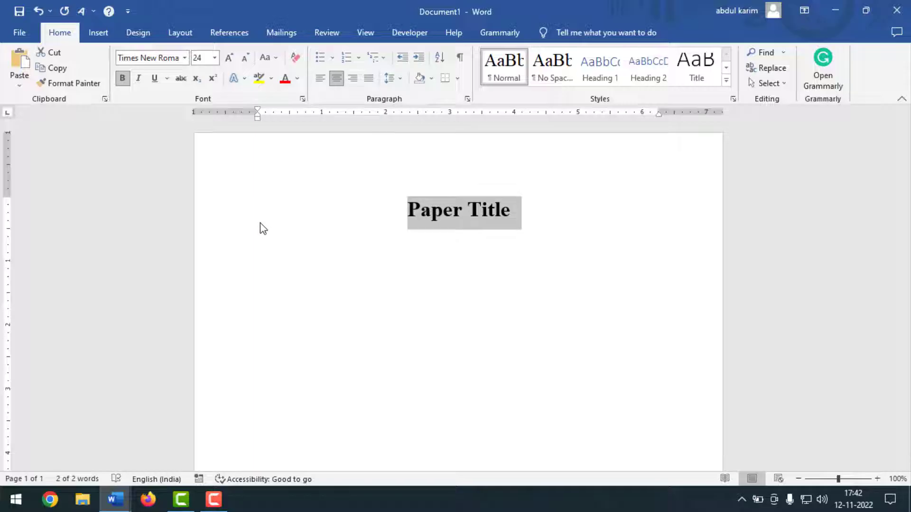
Start an empty line below the title, then switch to GUIDELINES.
click(512, 213)
key(Return)
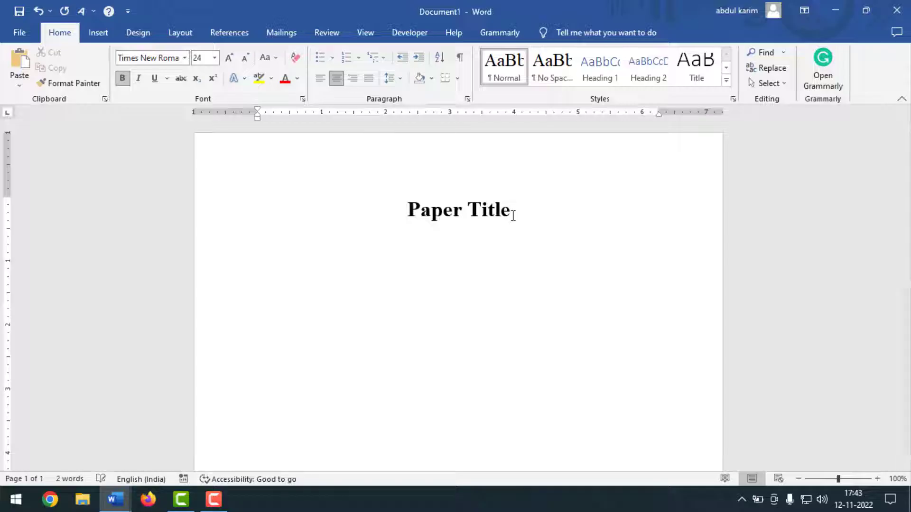
click(119, 500)
click(132, 451)
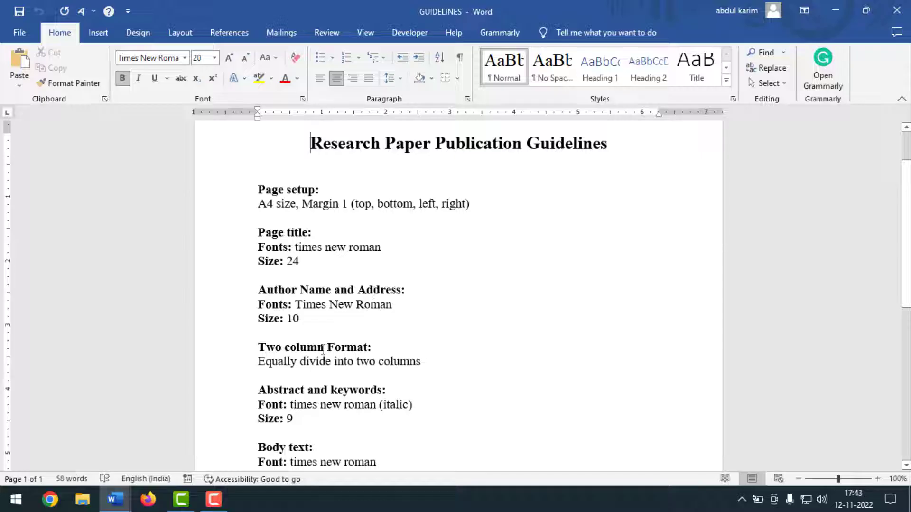
In MAIN WORK, change the '**author' marker to '*author'.
click(114, 503)
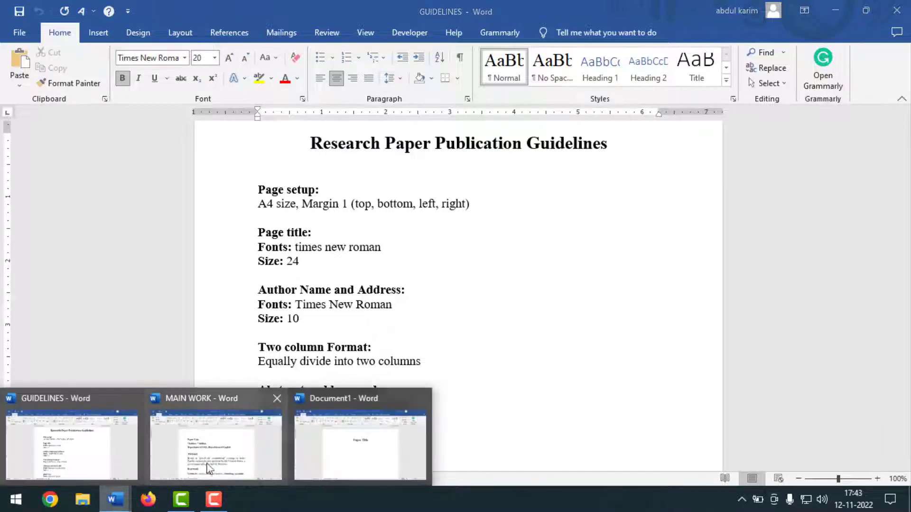
click(226, 425)
click(274, 235)
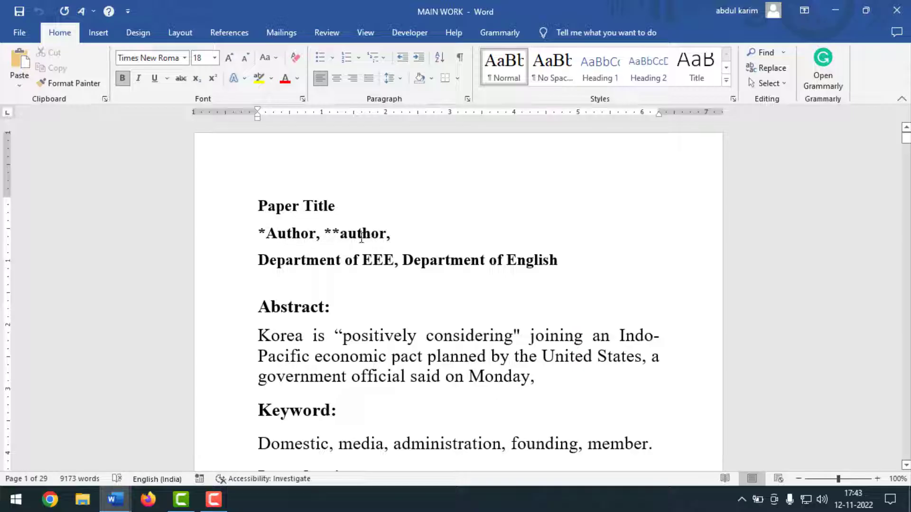
click(333, 233)
key(BackSpace)
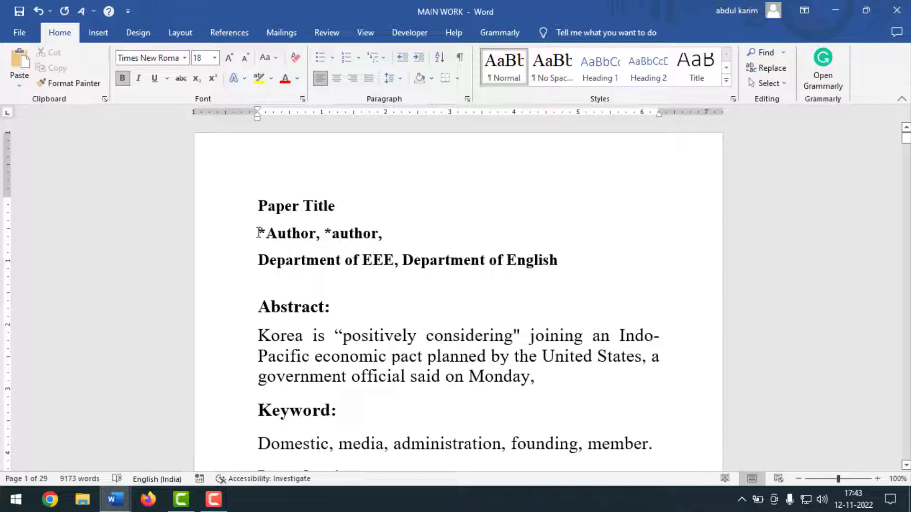
Copy the author and department lines and return to Document1.
drag(259, 232, 583, 258)
right_click(314, 241)
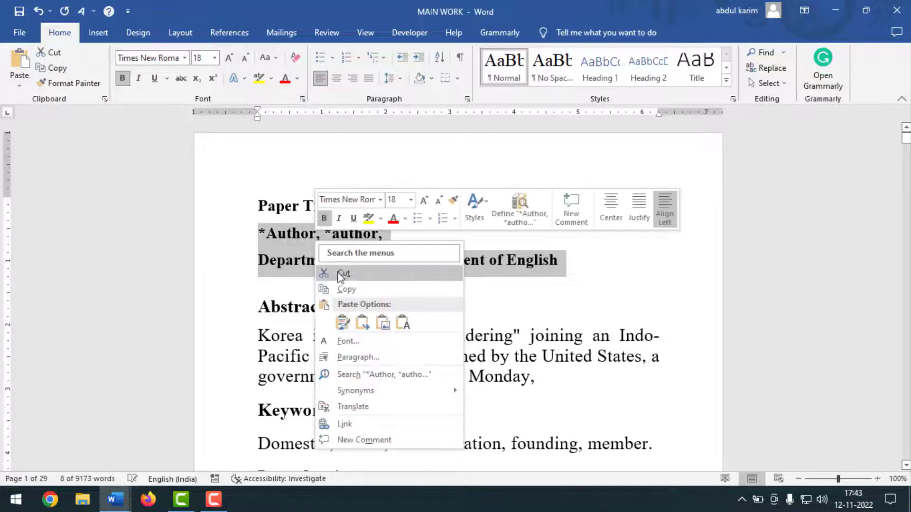
click(340, 291)
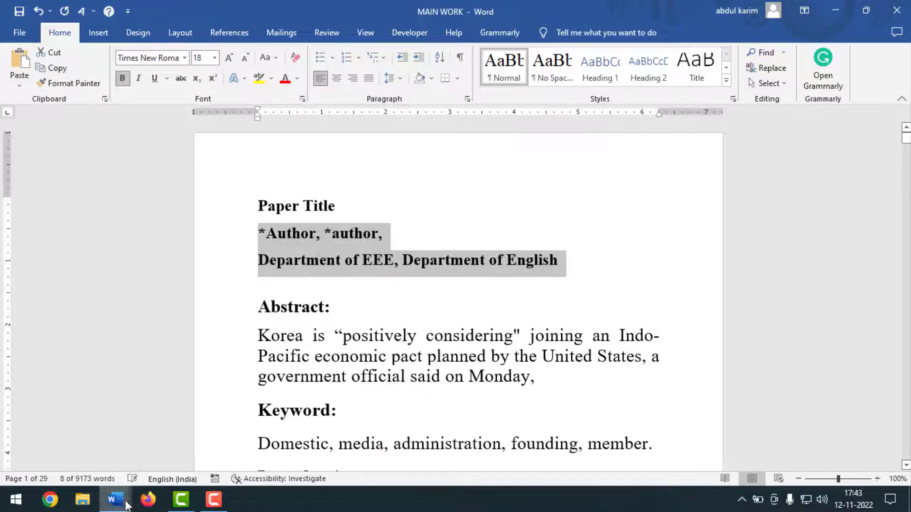
mouse_move(115, 499)
click(380, 449)
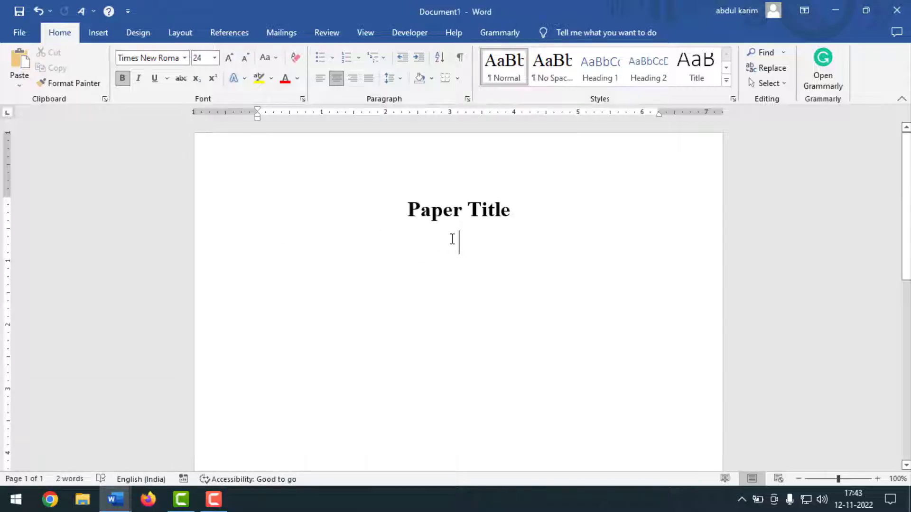
Paste the author and department lines under the title, centred at 10 pt.
key(ctrl+v)
drag(255, 240, 608, 284)
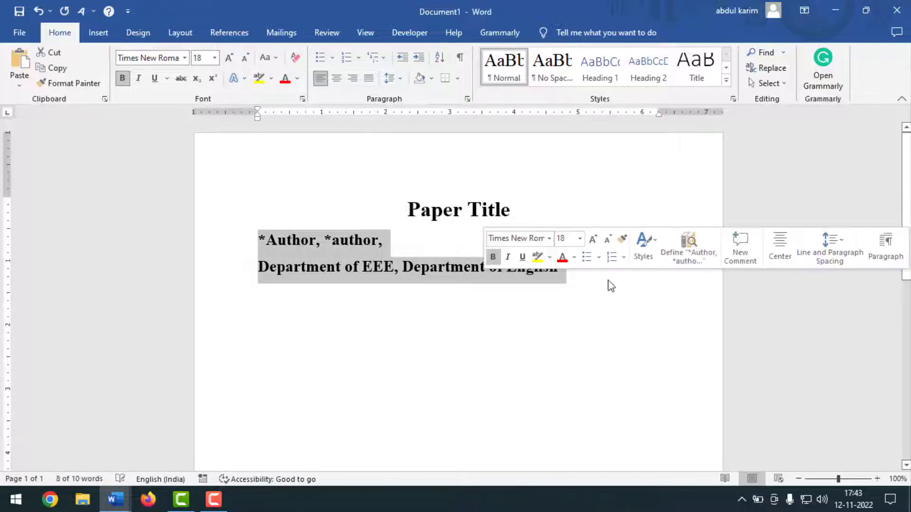
click(335, 80)
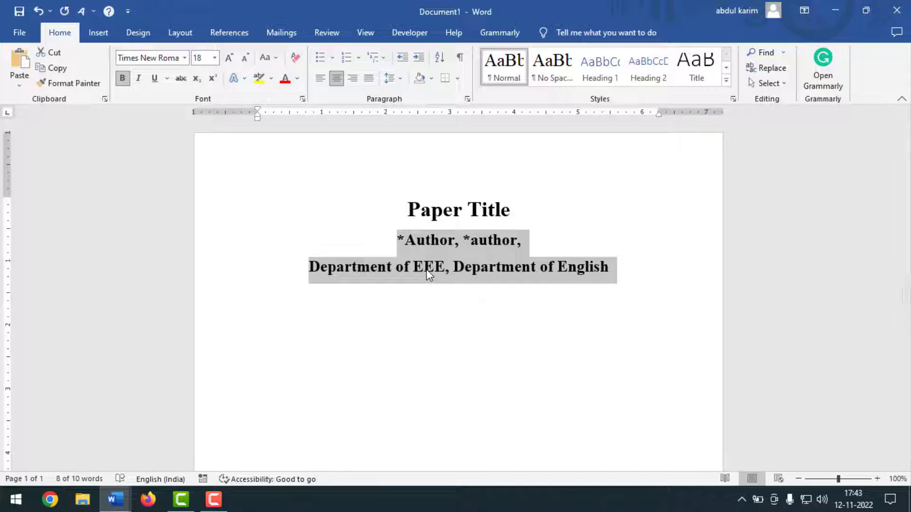
click(216, 57)
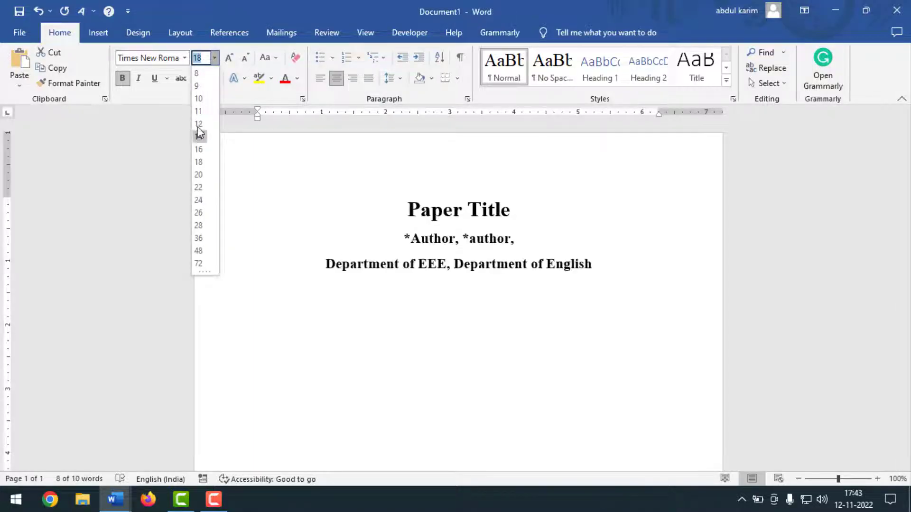
click(198, 100)
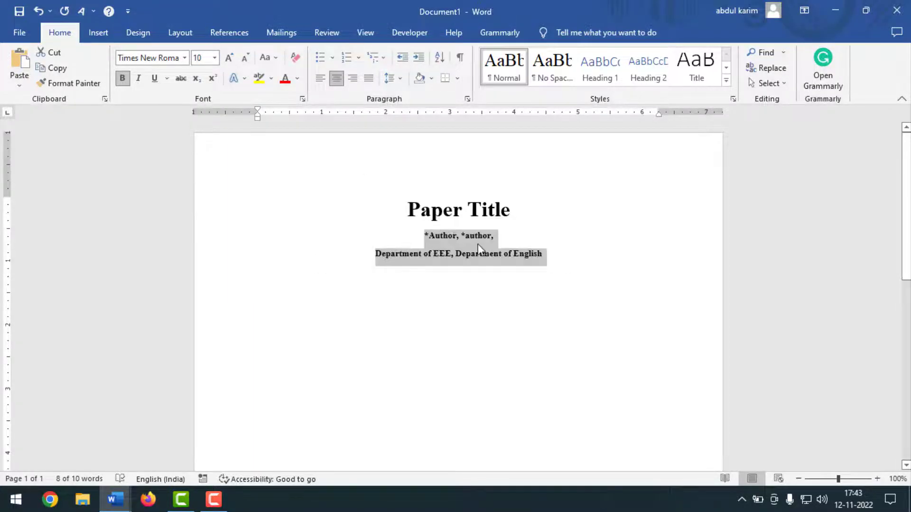
mouse_move(115, 498)
click(116, 449)
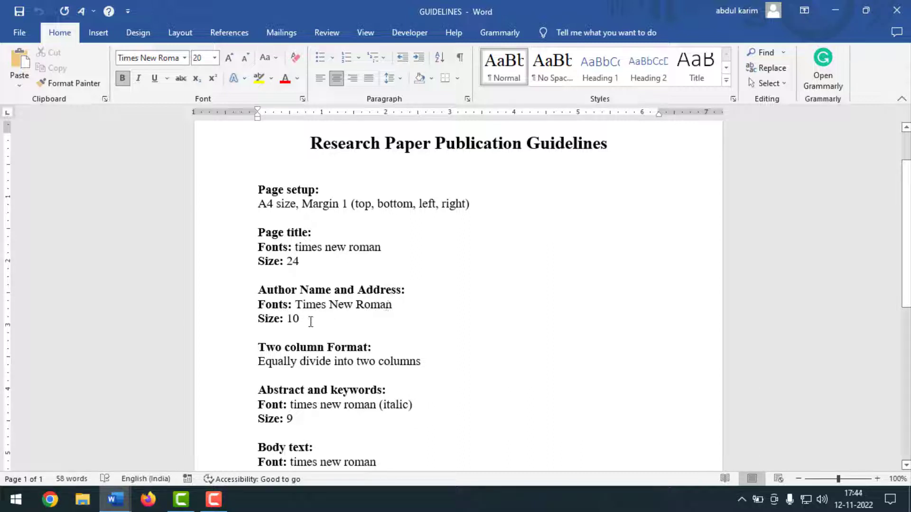
In MAIN WORK, copy the text from Abstract through the keywords, then return to Document1.
scroll(310, 322, down, 3)
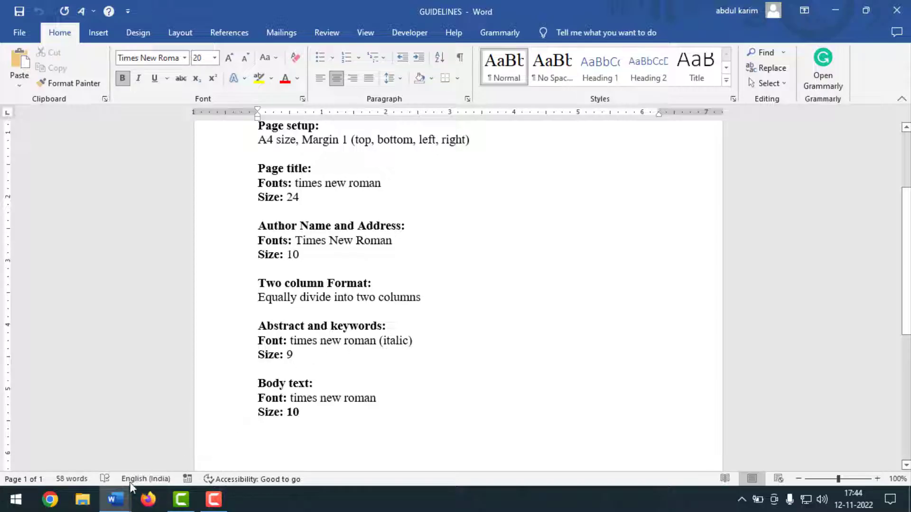
mouse_move(130, 489)
click(195, 460)
scroll(344, 285, down, 1)
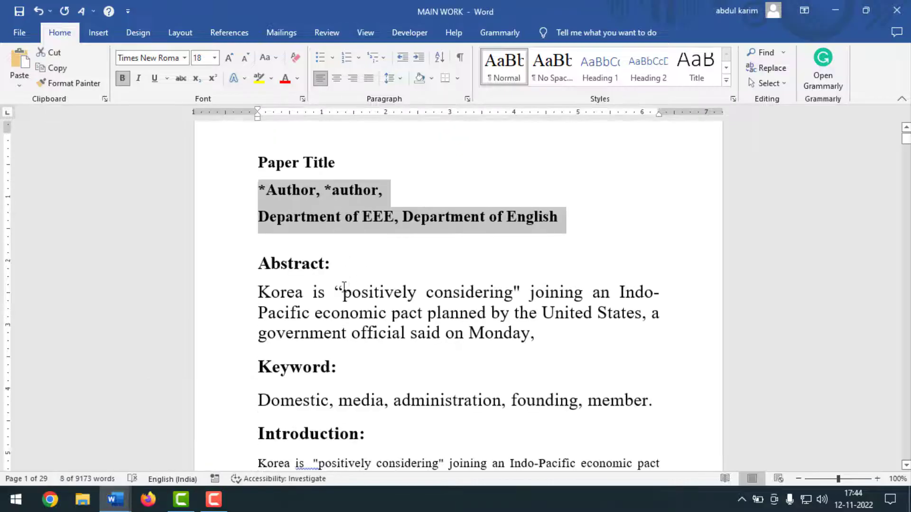
scroll(344, 287, down, 2)
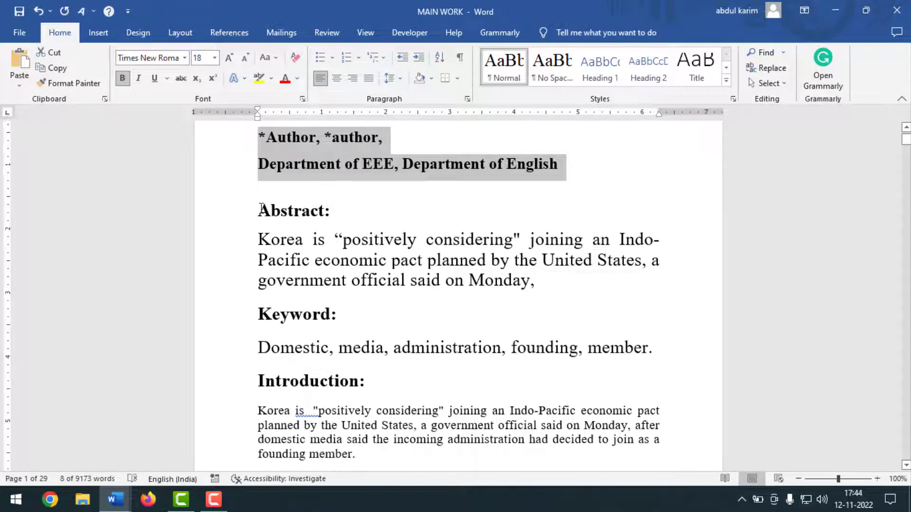
drag(262, 209, 869, 346)
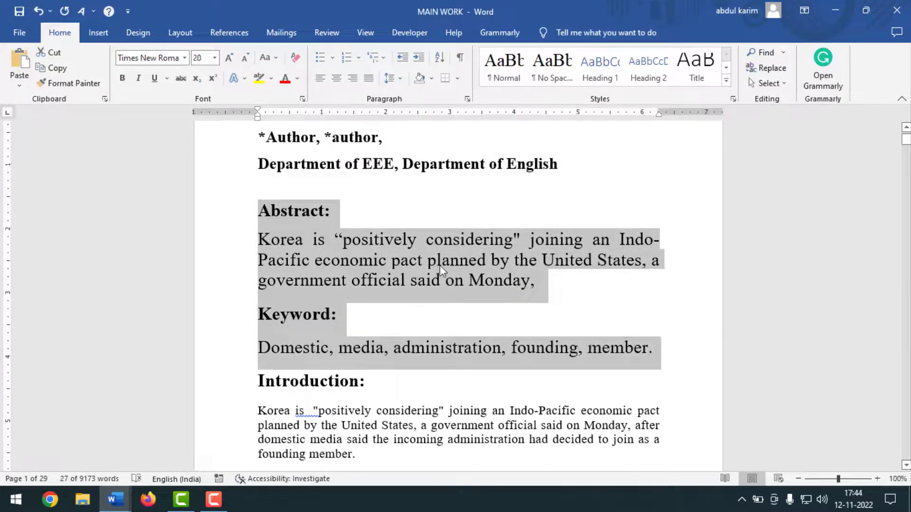
right_click(380, 264)
key(Escape)
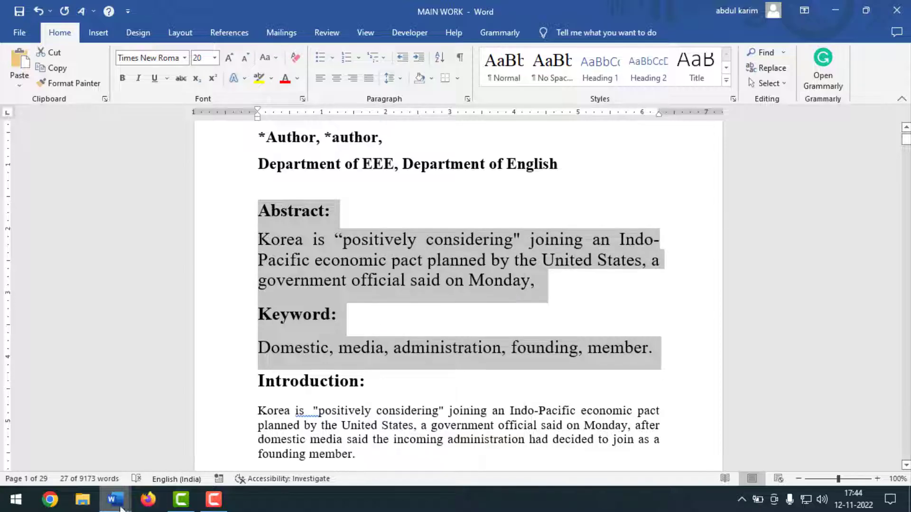
mouse_move(121, 508)
click(351, 435)
Paste the Abstract and Keyword block as a new left-aligned paragraph below the Department line.
click(557, 267)
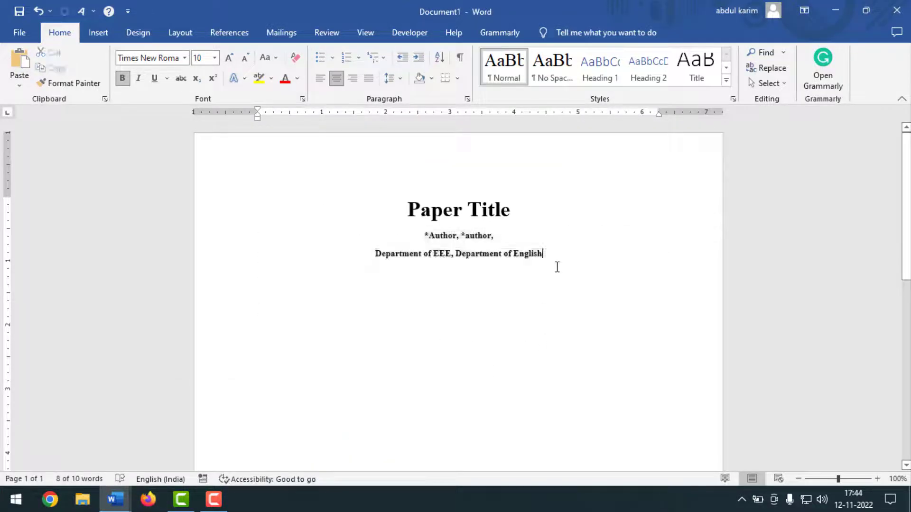
key(Return)
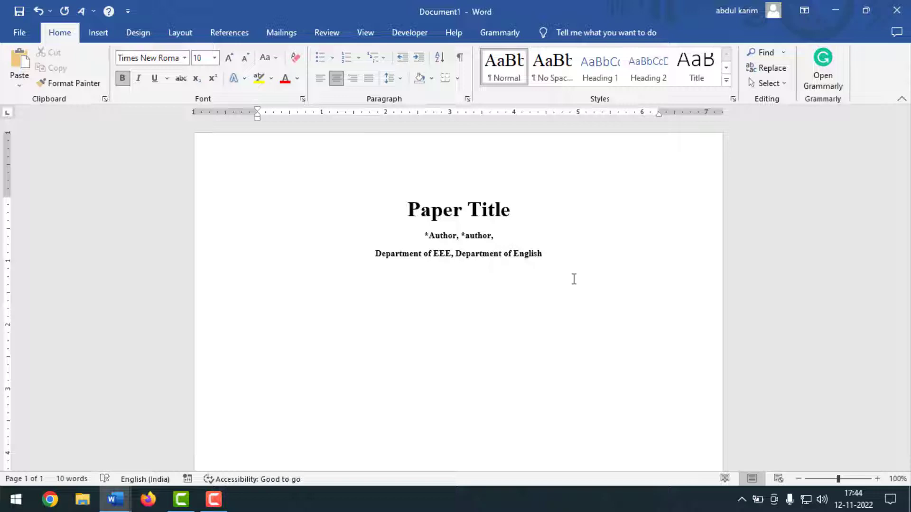
key(ctrl+l)
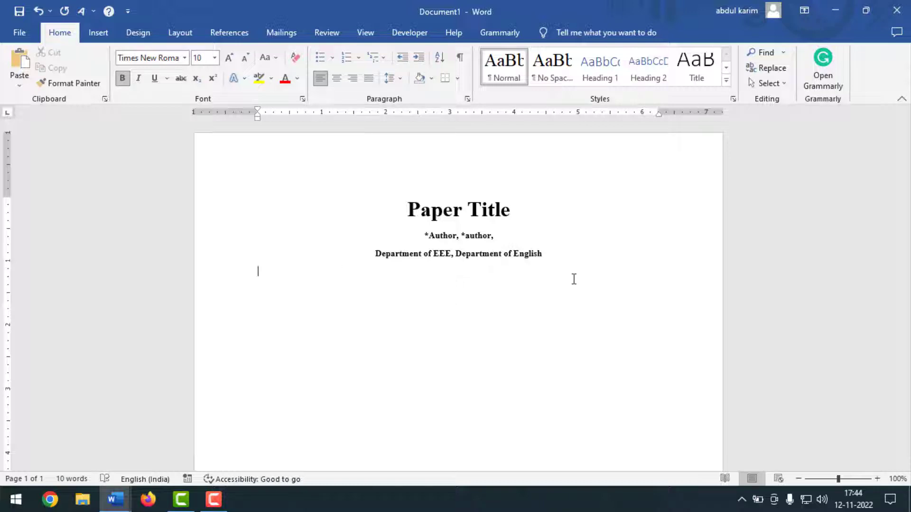
key(ctrl+v)
Format the pasted Abstract and Keyword block as 9 pt italic.
drag(256, 271, 722, 425)
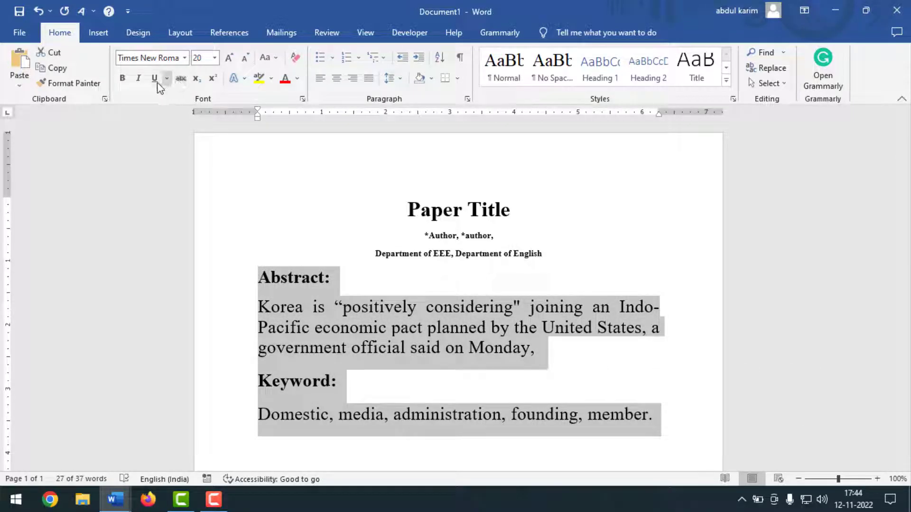
click(139, 79)
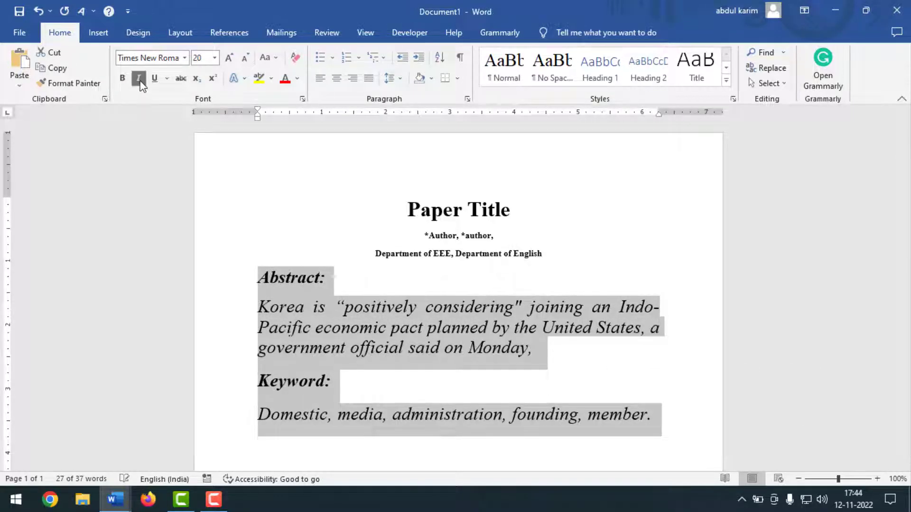
click(215, 57)
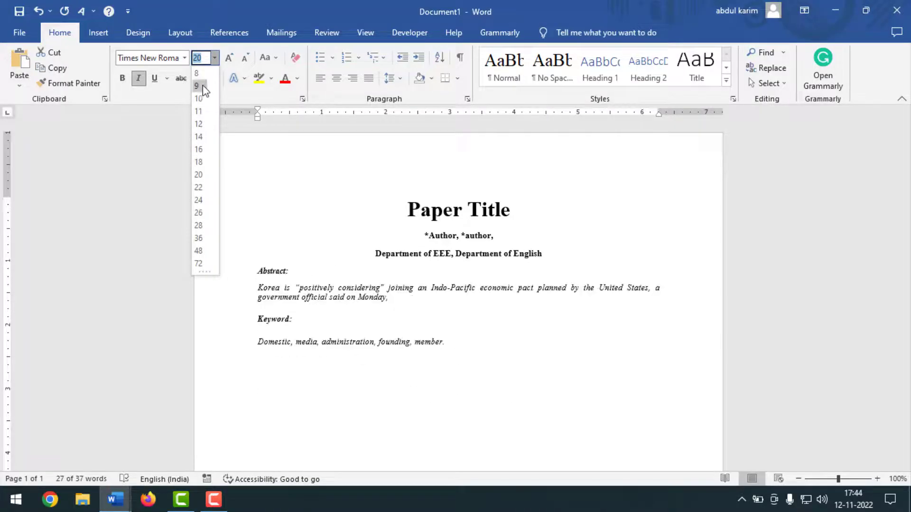
click(198, 86)
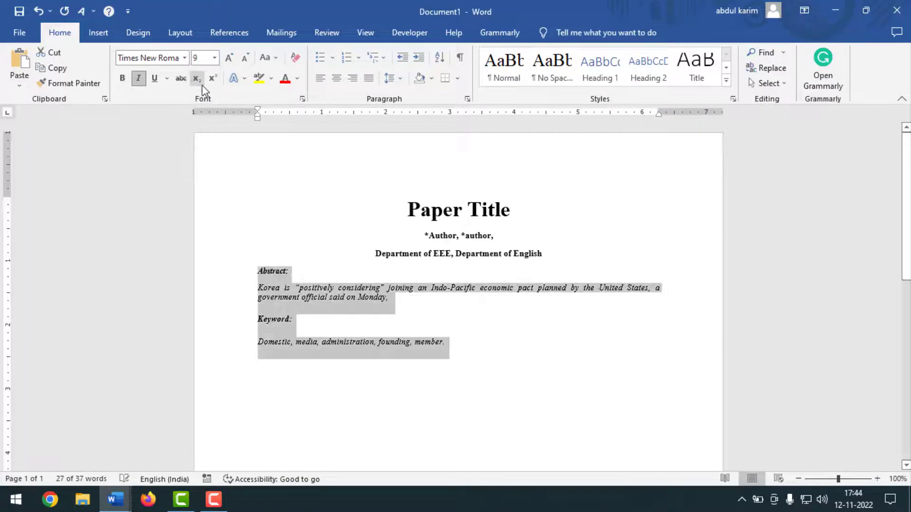
click(447, 348)
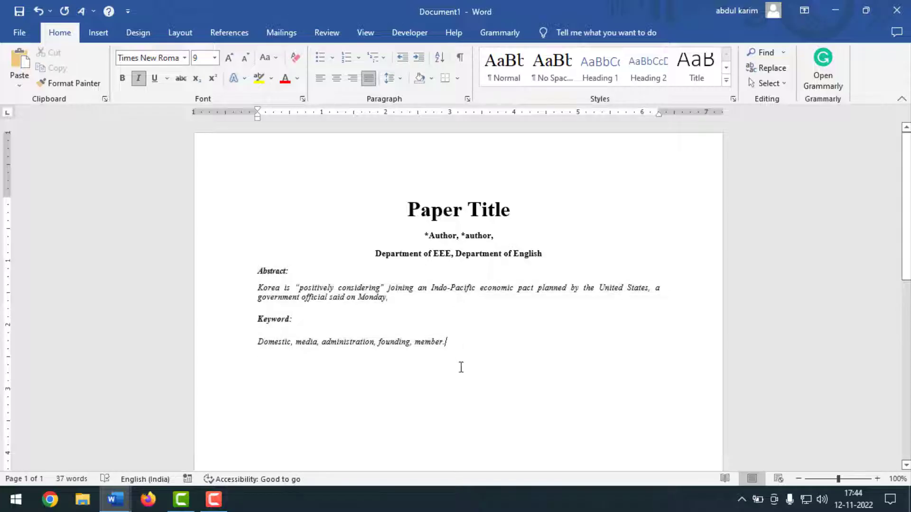
Review the formatting rules in the GUIDELINES document.
mouse_move(117, 498)
click(119, 480)
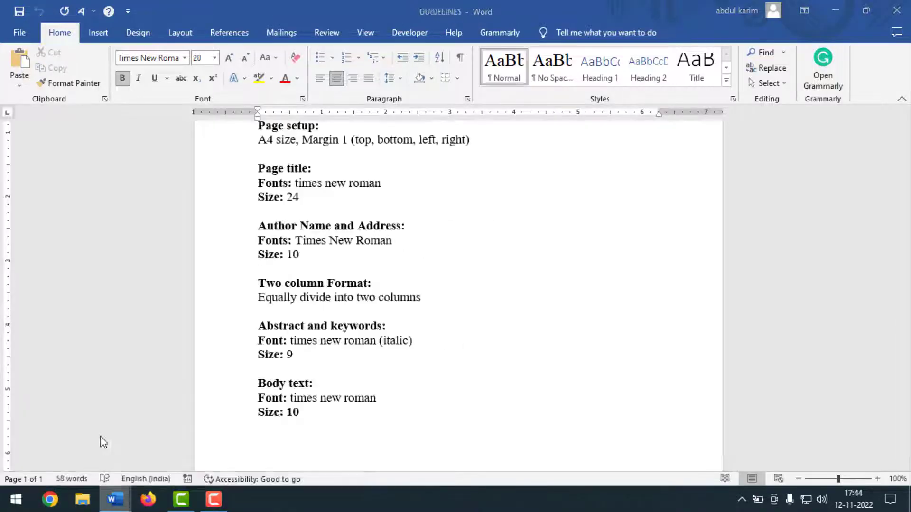
scroll(266, 304, up, 2)
scroll(267, 333, down, 1)
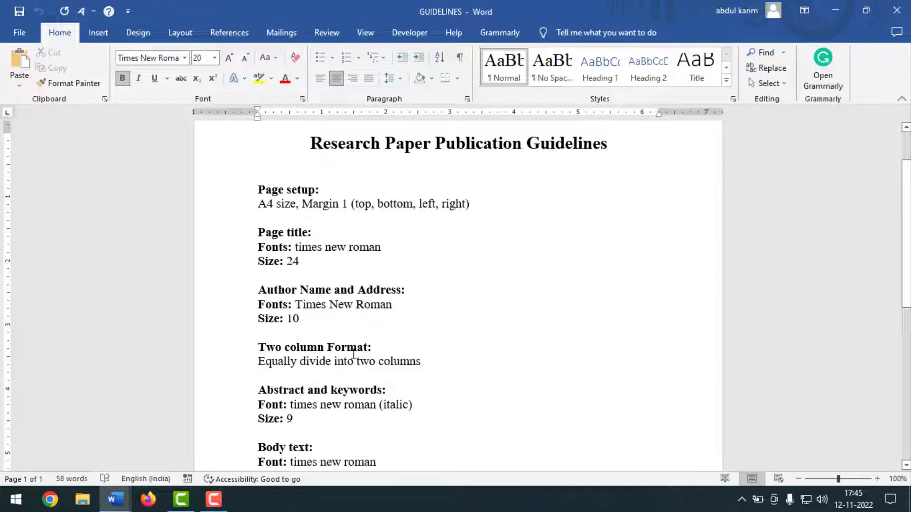
scroll(355, 356, down, 3)
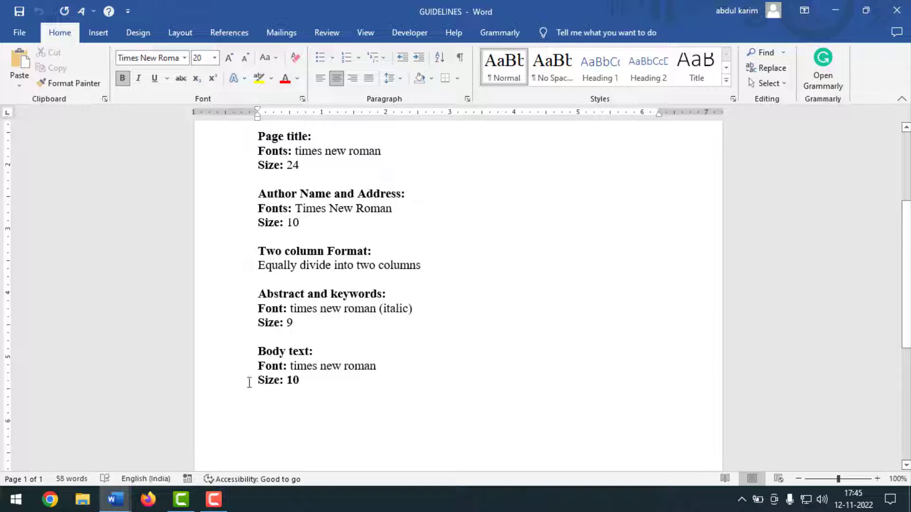
In Document1, select the Abstract and Keyword text and bring up the Layout options.
mouse_move(116, 499)
click(364, 441)
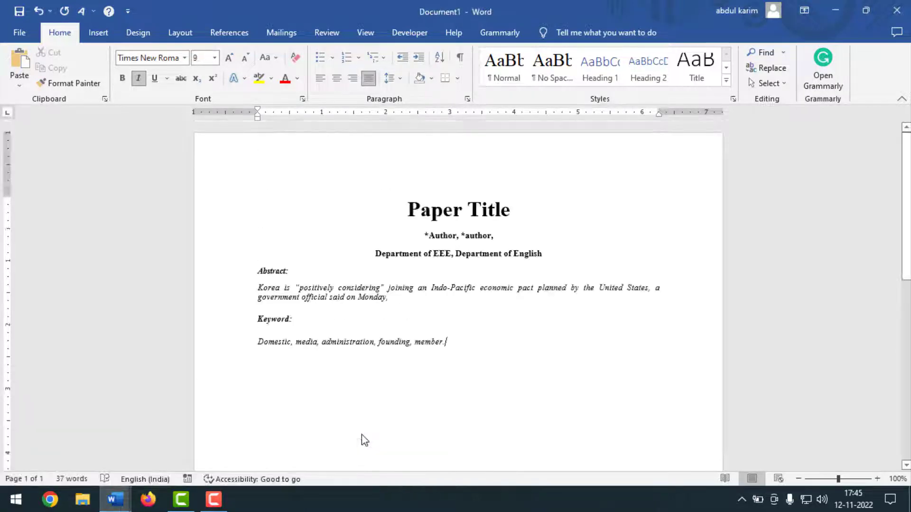
drag(259, 268, 484, 372)
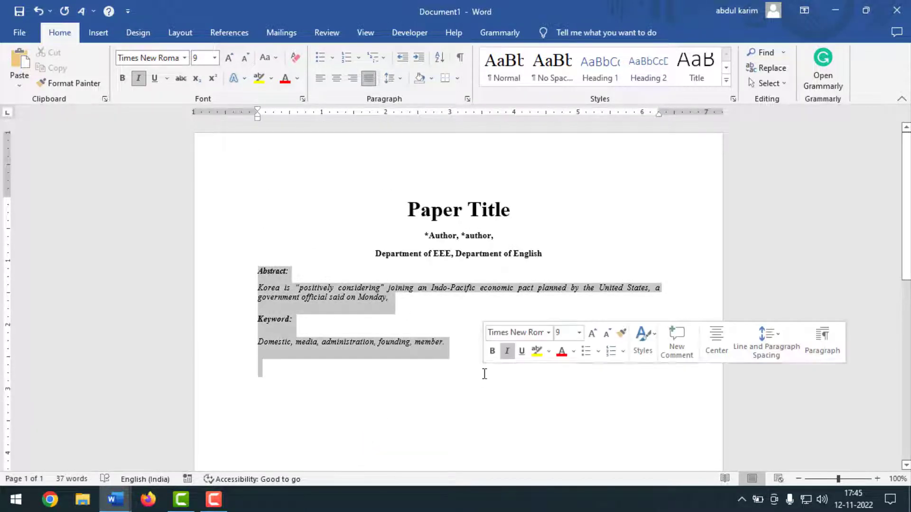
click(180, 33)
Set the selected Abstract and Keyword block to a Two-column layout.
click(122, 86)
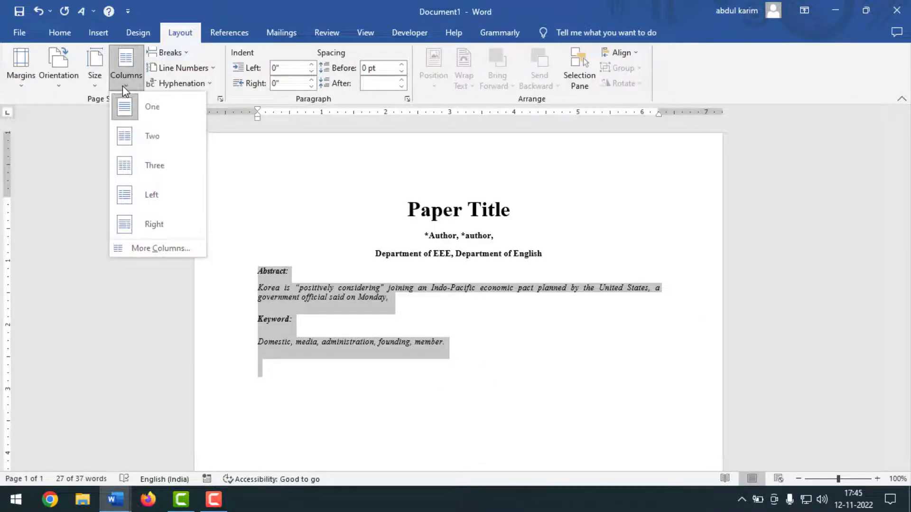
click(155, 138)
click(544, 321)
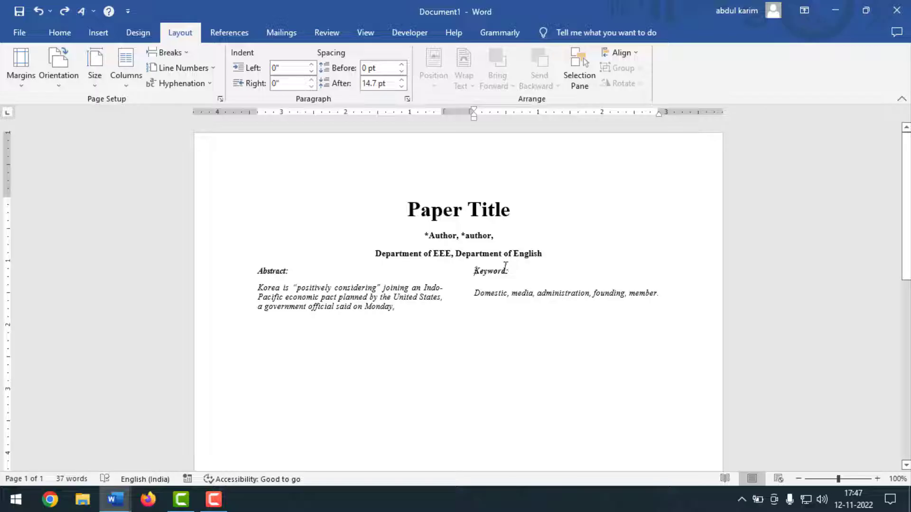
Check the column layout by adding and removing an empty paragraph after 'member.'.
click(666, 293)
key(Return)
key(BackSpace)
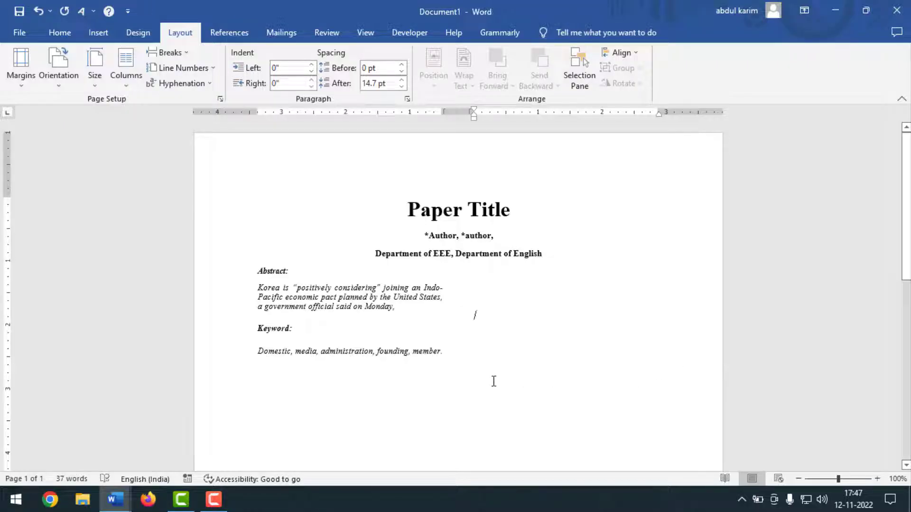
click(448, 351)
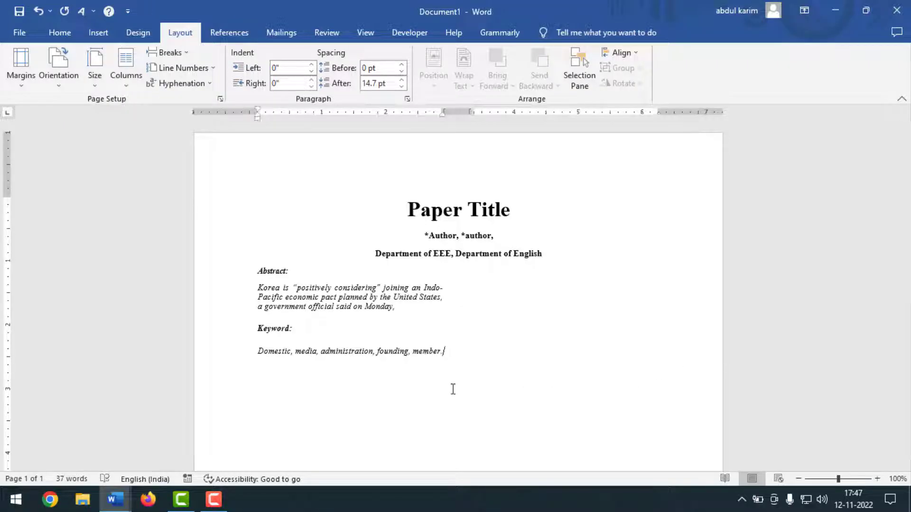
scroll(433, 381, down, 1)
mouse_move(115, 499)
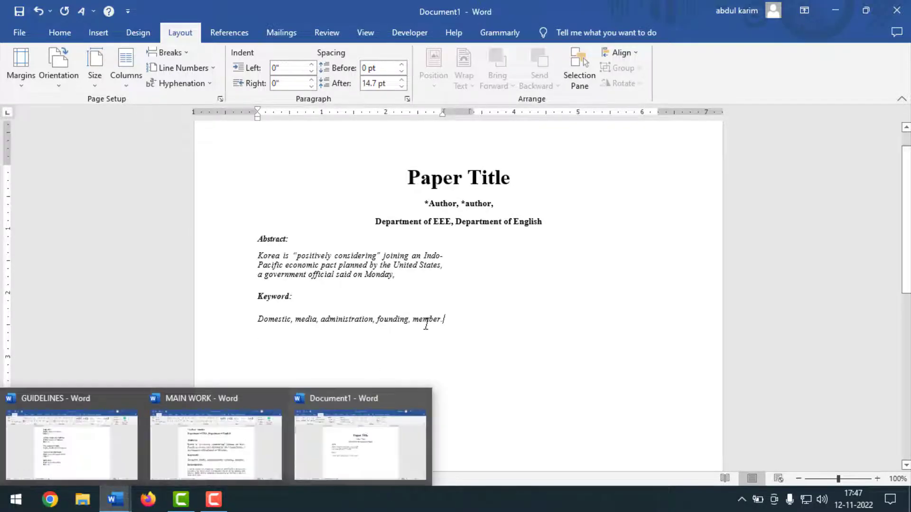
Switch between the MAIN WORK and GUIDELINES documents, ending in MAIN WORK.
click(214, 460)
mouse_move(116, 499)
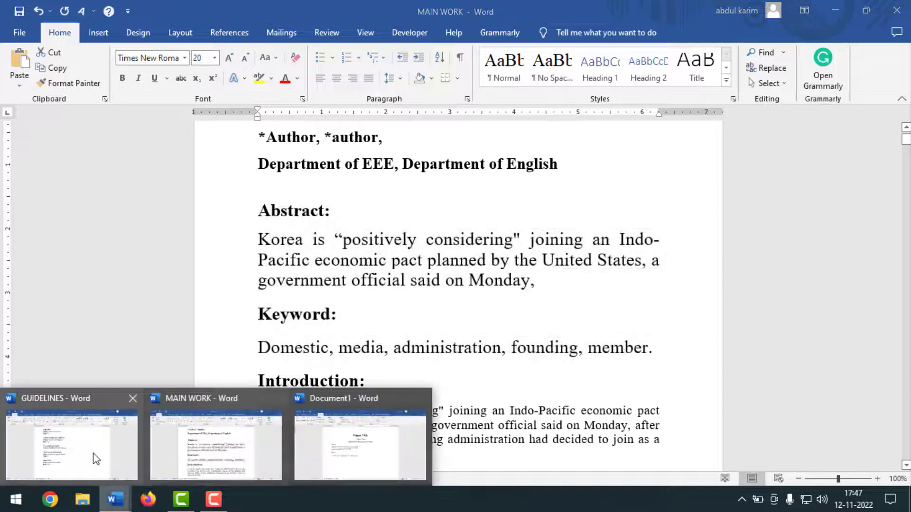
click(96, 460)
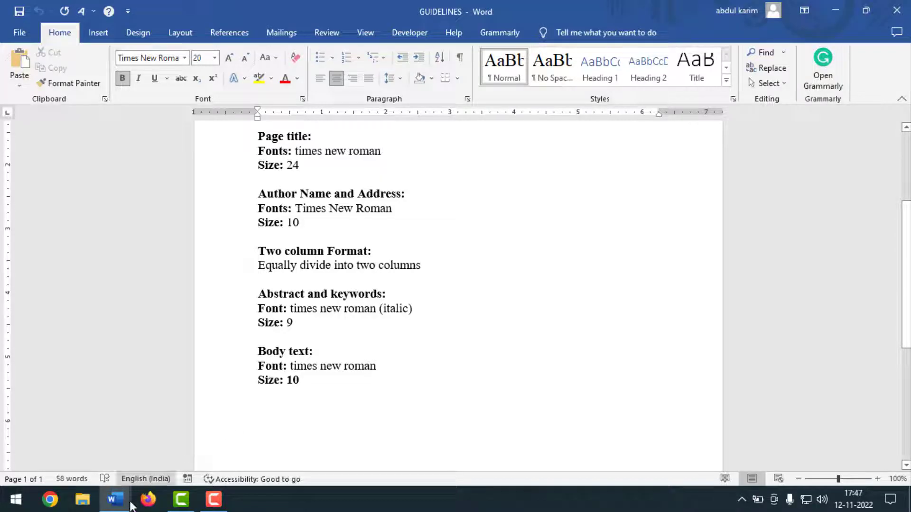
mouse_move(116, 499)
click(227, 441)
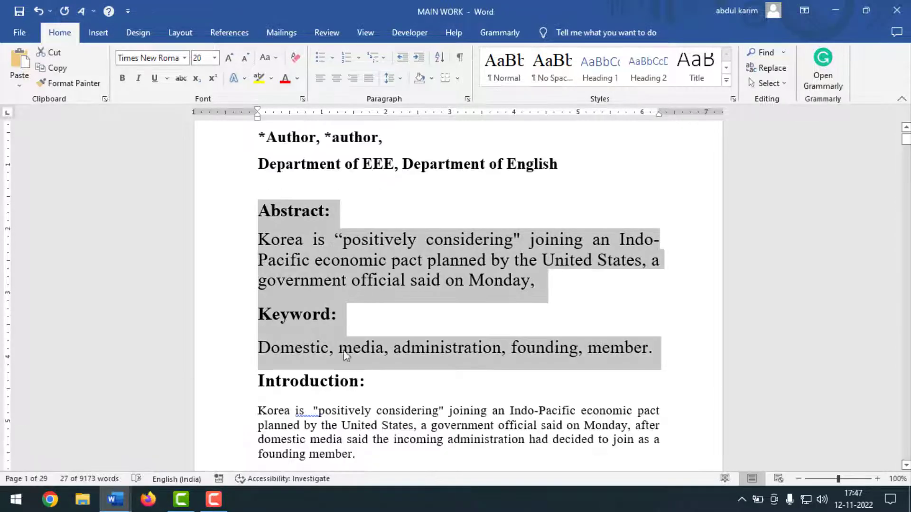
Copy the MAIN WORK body from 'Introduction:' to the end and bring up Document1.
click(385, 382)
scroll(332, 332, down, 4)
key(Home)
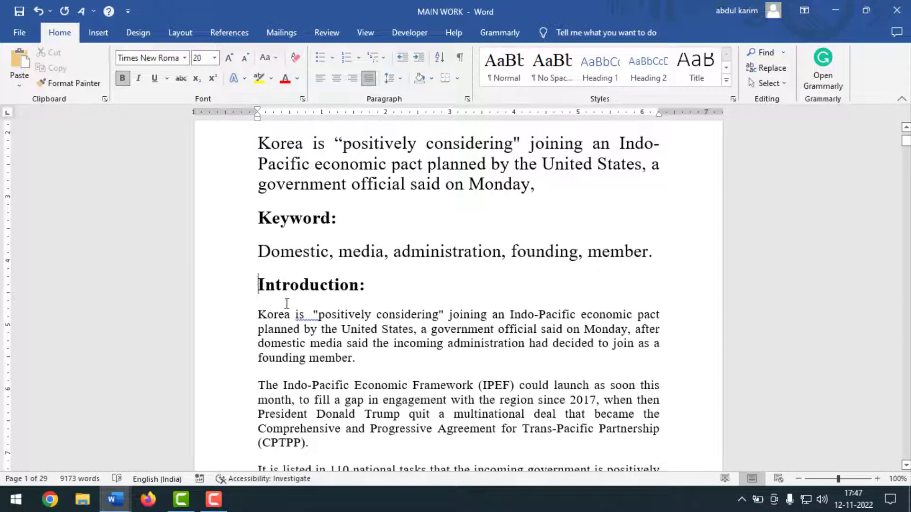
double_click(261, 284)
click(258, 285)
key(ctrl+shift+End)
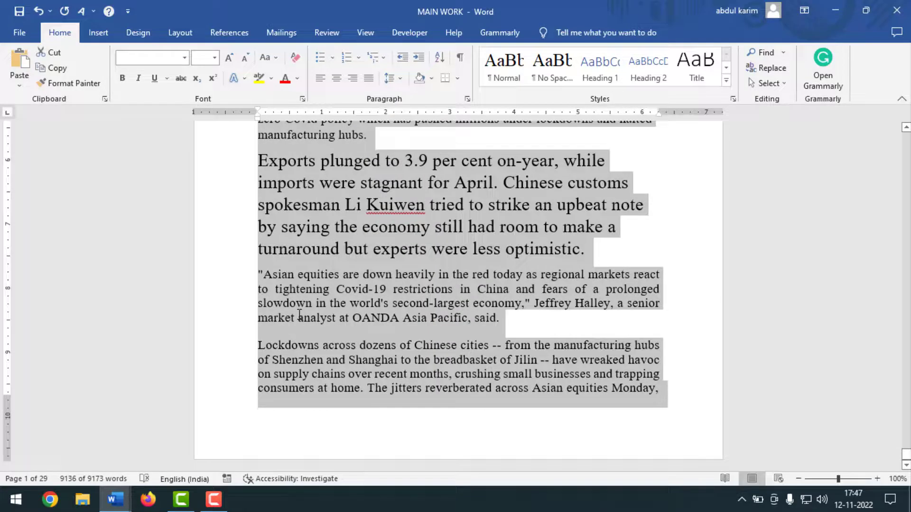
right_click(335, 228)
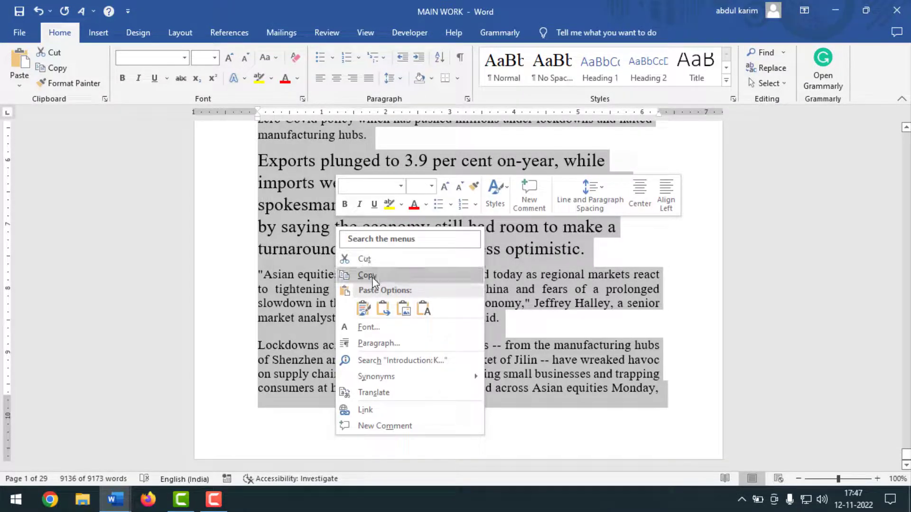
click(367, 275)
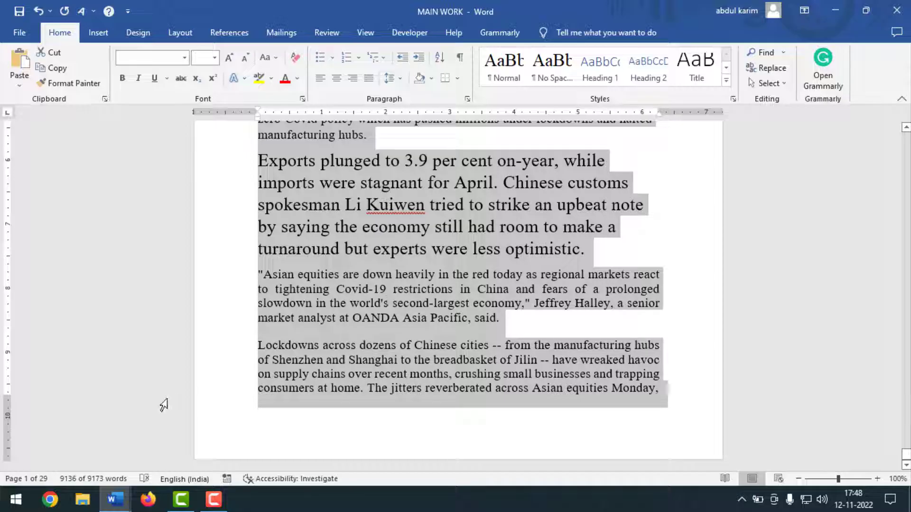
click(116, 499)
click(368, 450)
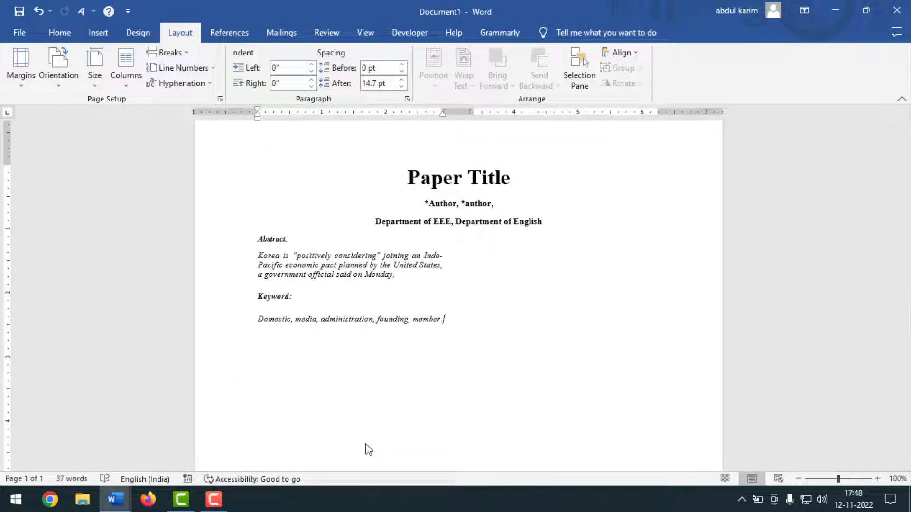
Paste the copied body text after the Keyword line and return to Document1's top.
key(ctrl+v)
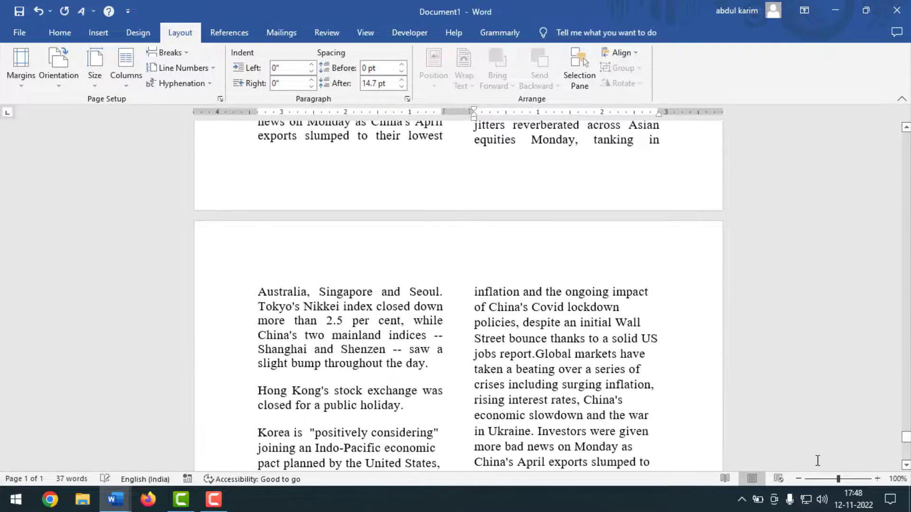
drag(907, 439, 906, 136)
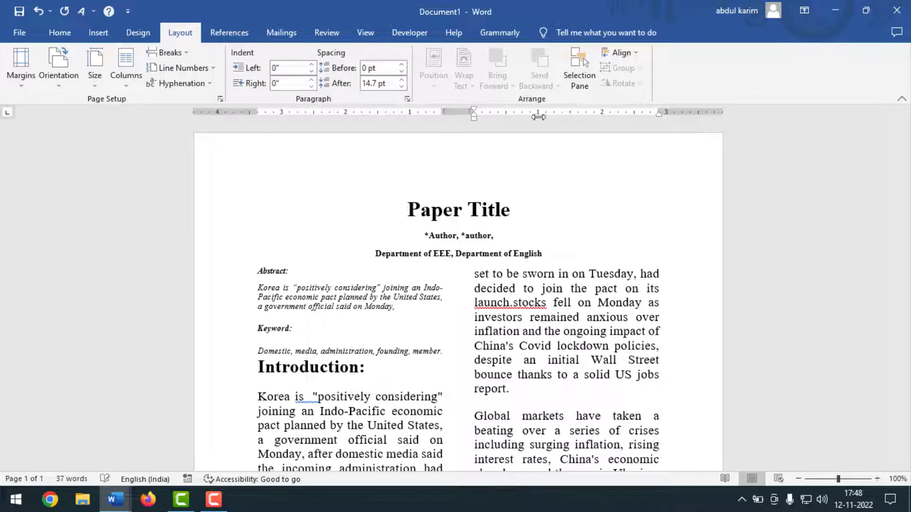
Scroll through the pasted article text and select the oversized street photo.
scroll(535, 264, down, 3)
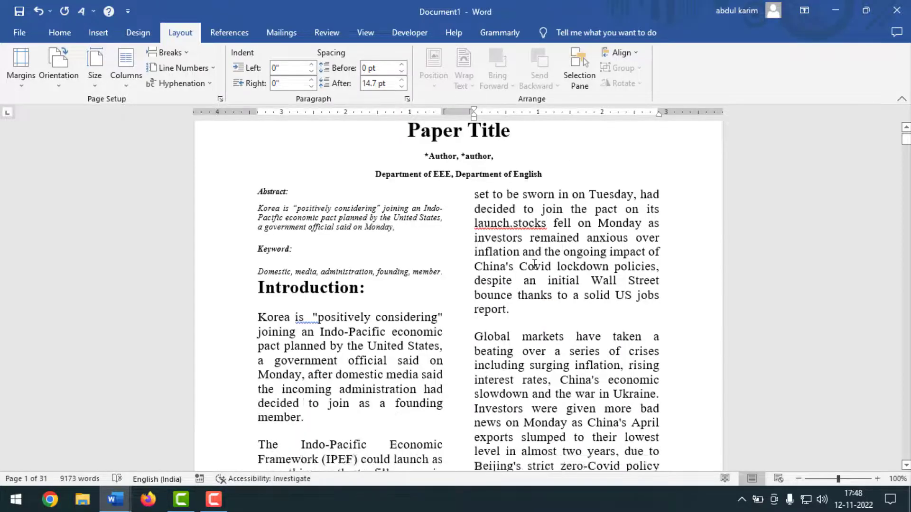
scroll(535, 264, down, 20)
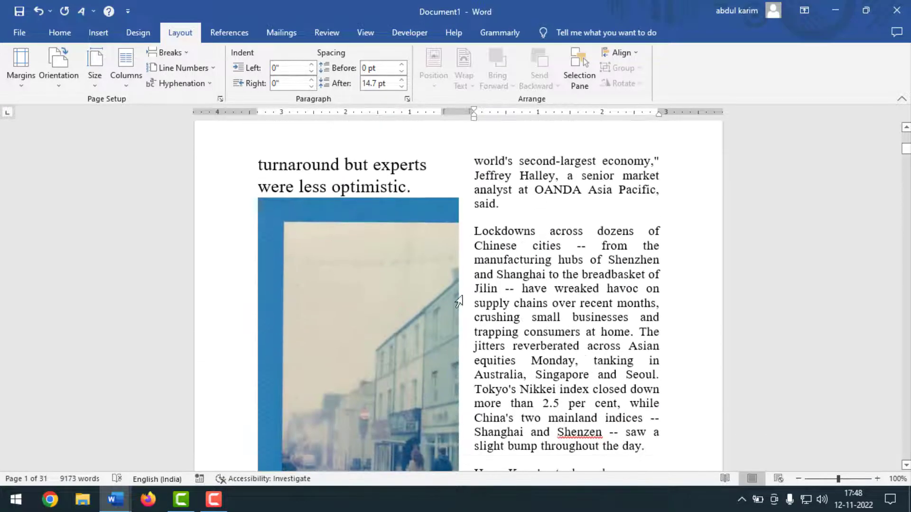
scroll(458, 301, down, 20)
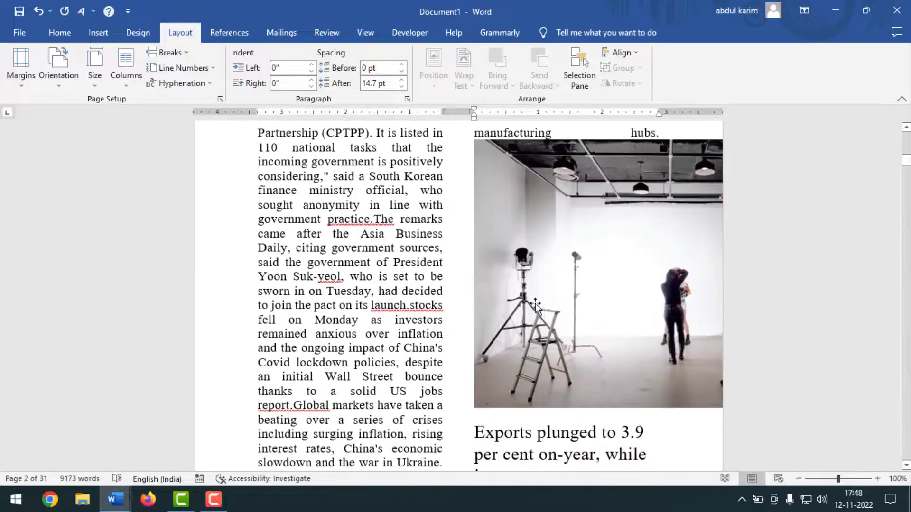
scroll(536, 306, down, 20)
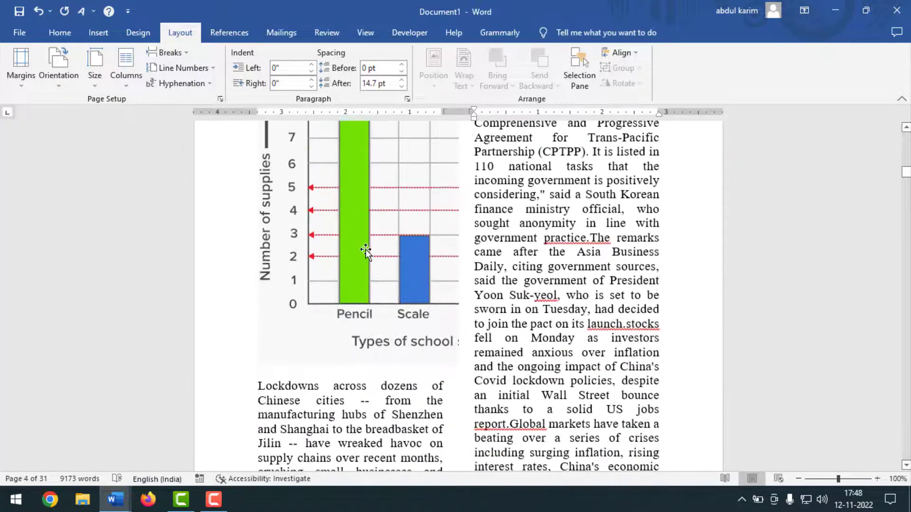
scroll(375, 256, up, 5)
scroll(417, 317, down, 10)
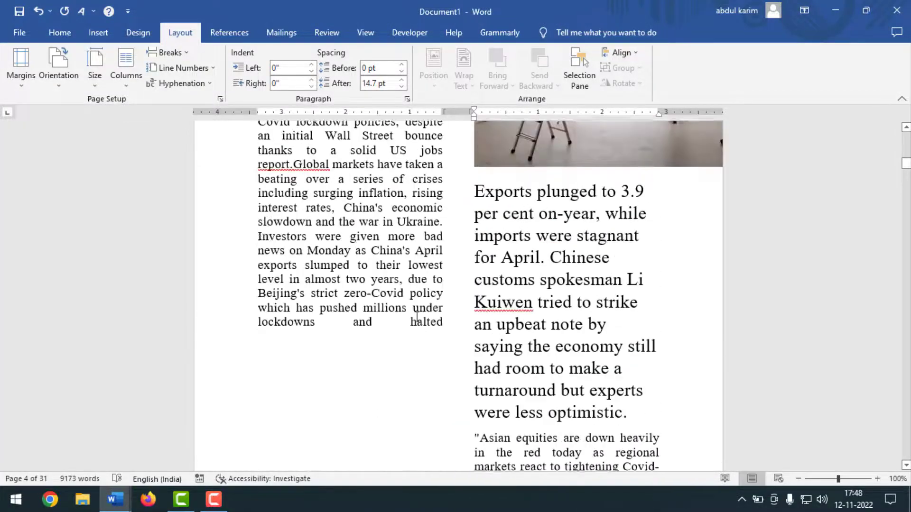
scroll(416, 317, up, 15)
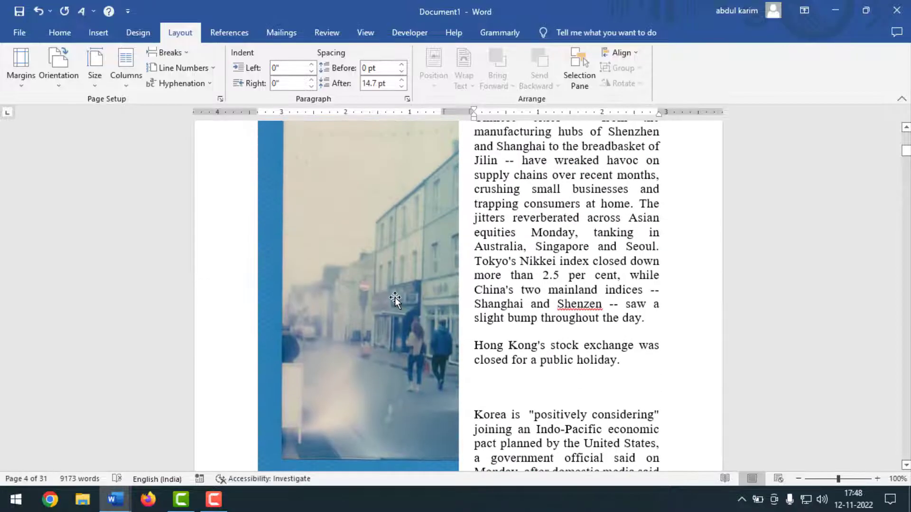
click(395, 297)
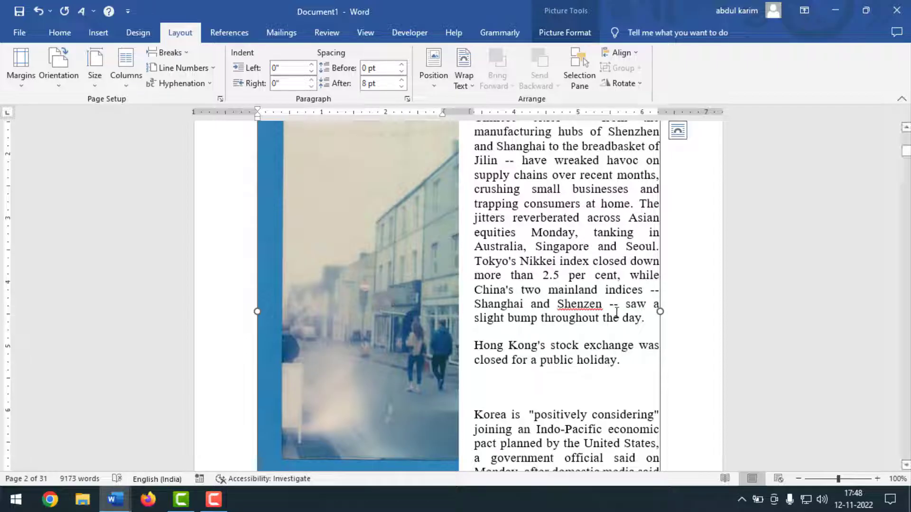
Narrow the street photo to column width and shorten it from the bottom.
drag(661, 309, 452, 312)
scroll(452, 312, down, 4)
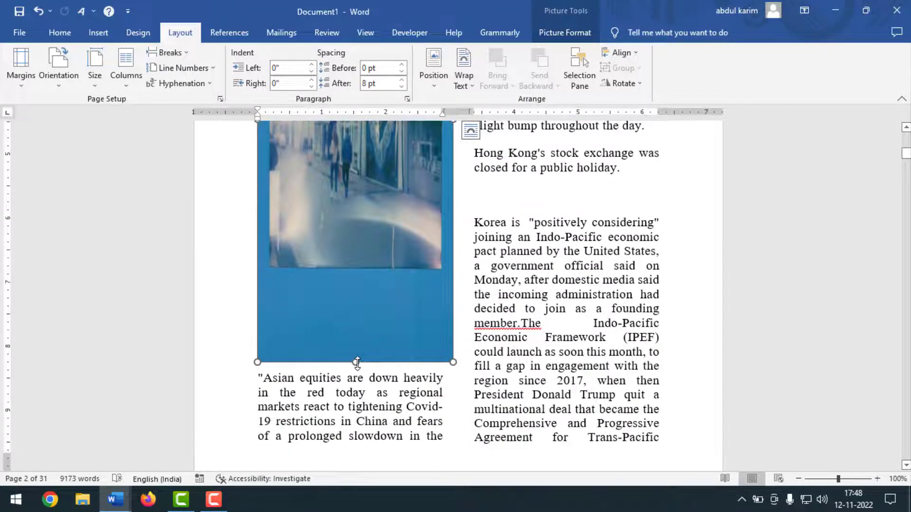
drag(358, 363, 368, 158)
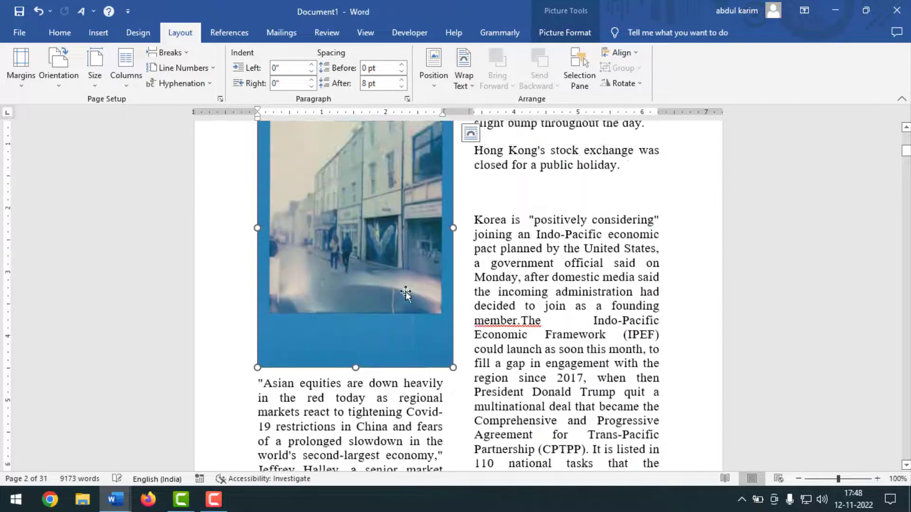
scroll(406, 295, up, 5)
Shrink the school-supplies bar chart to column width and move it into the right column.
scroll(352, 292, down, 10)
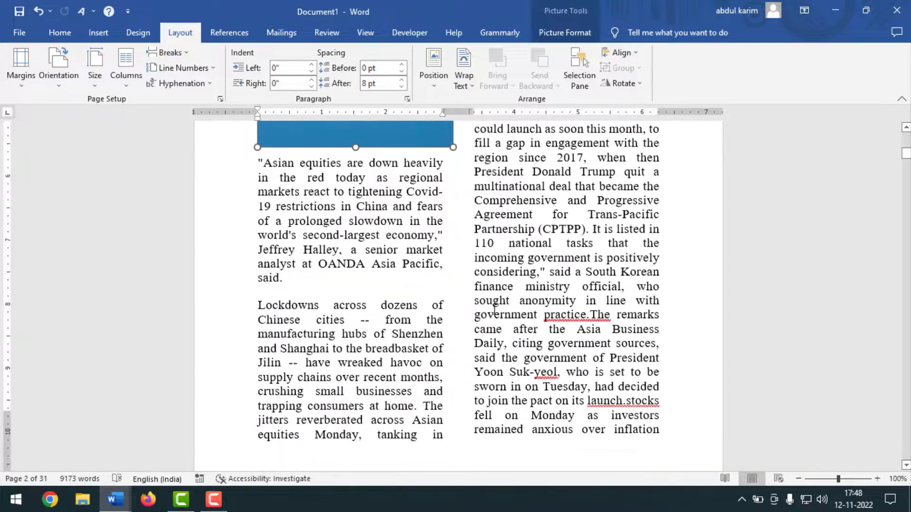
scroll(494, 308, down, 12)
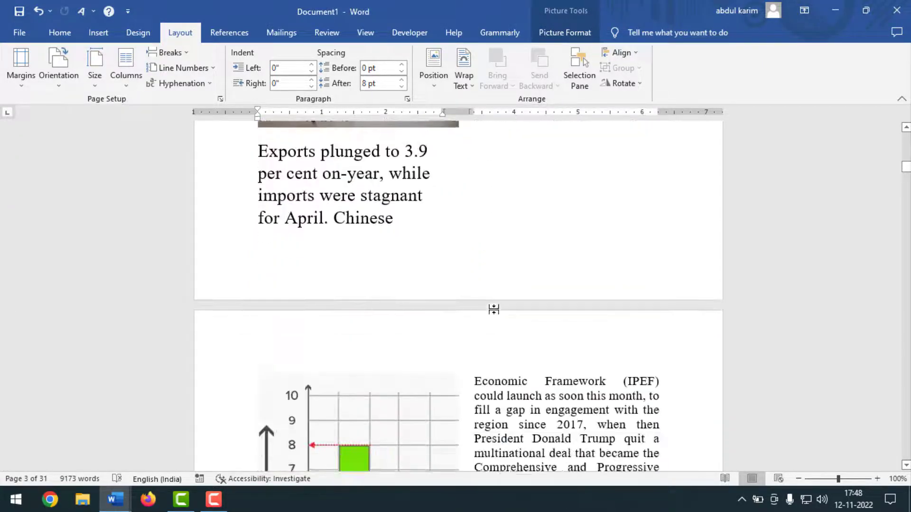
scroll(494, 308, down, 5)
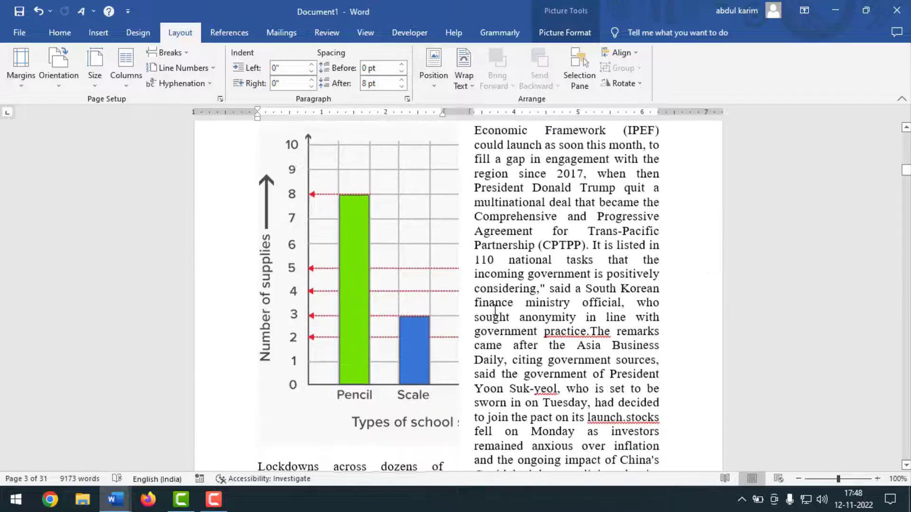
click(401, 300)
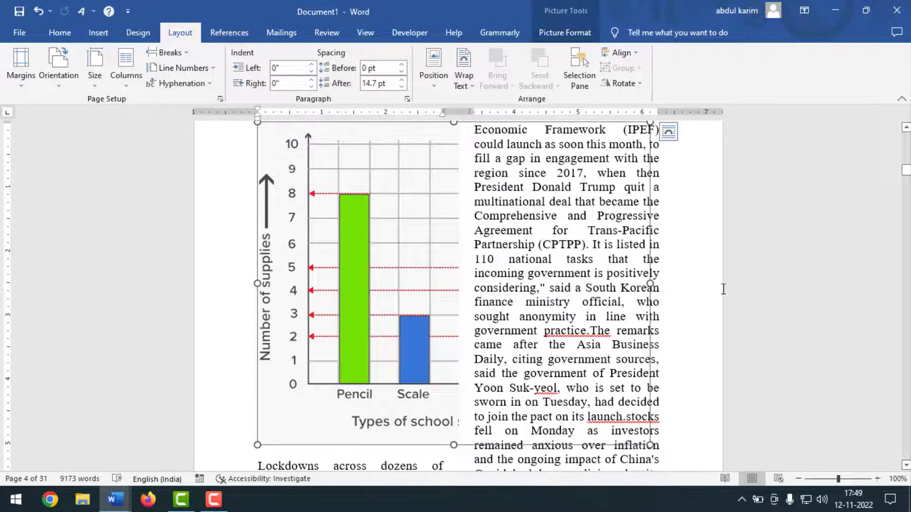
drag(467, 287, 451, 290)
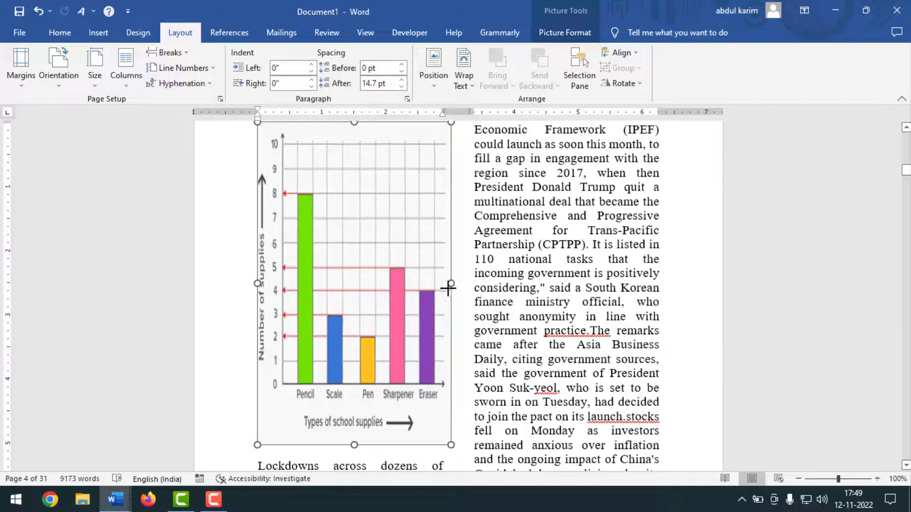
drag(357, 446, 352, 367)
drag(351, 332, 525, 156)
scroll(457, 319, up, 3)
scroll(457, 319, down, 4)
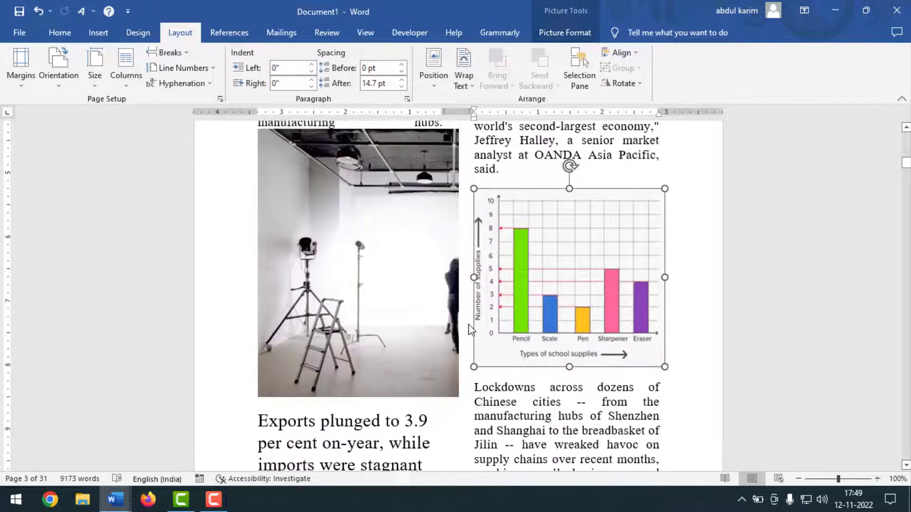
click(448, 392)
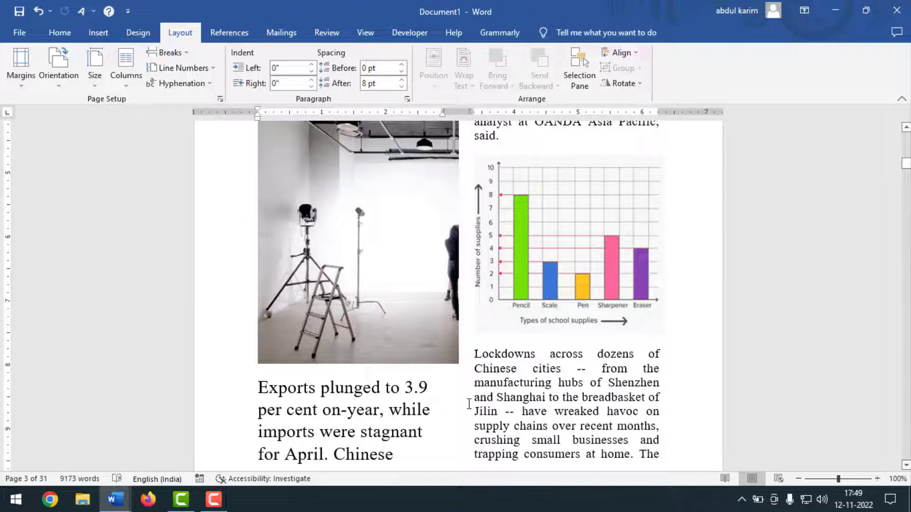
scroll(460, 411, up, 1)
scroll(461, 411, up, 20)
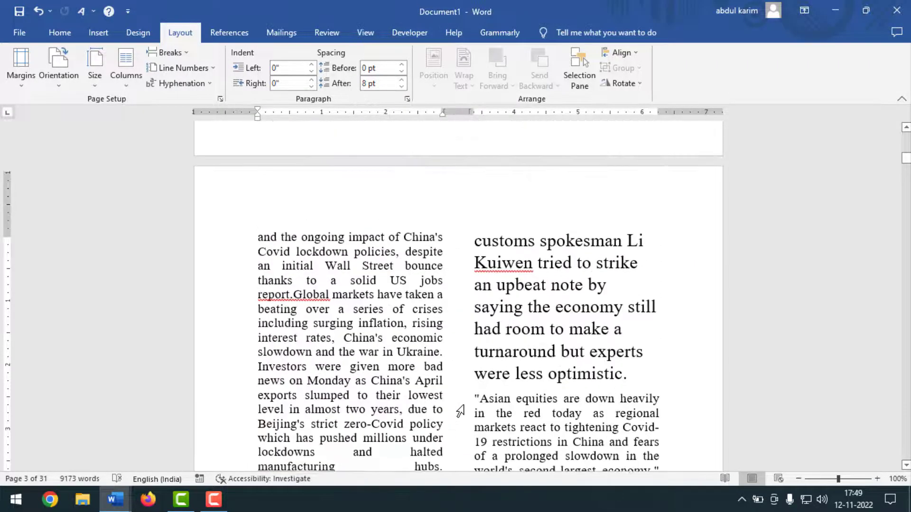
scroll(464, 405, up, 20)
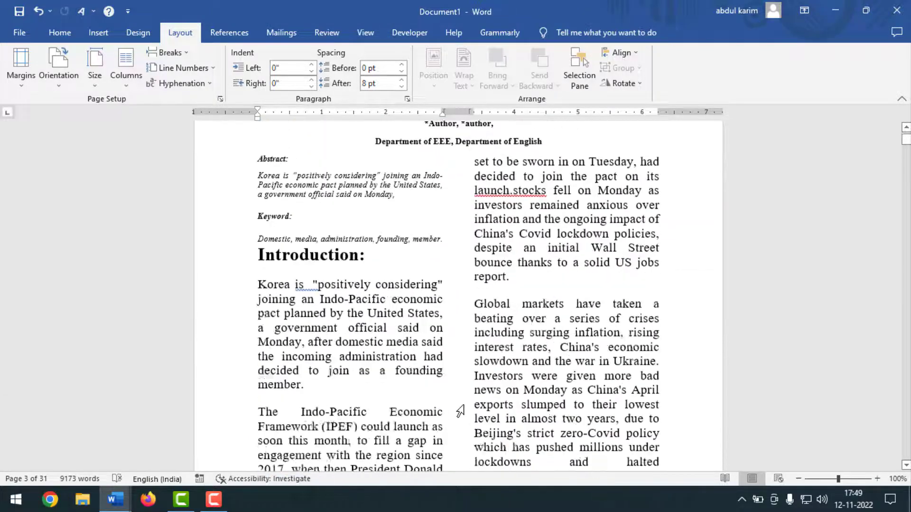